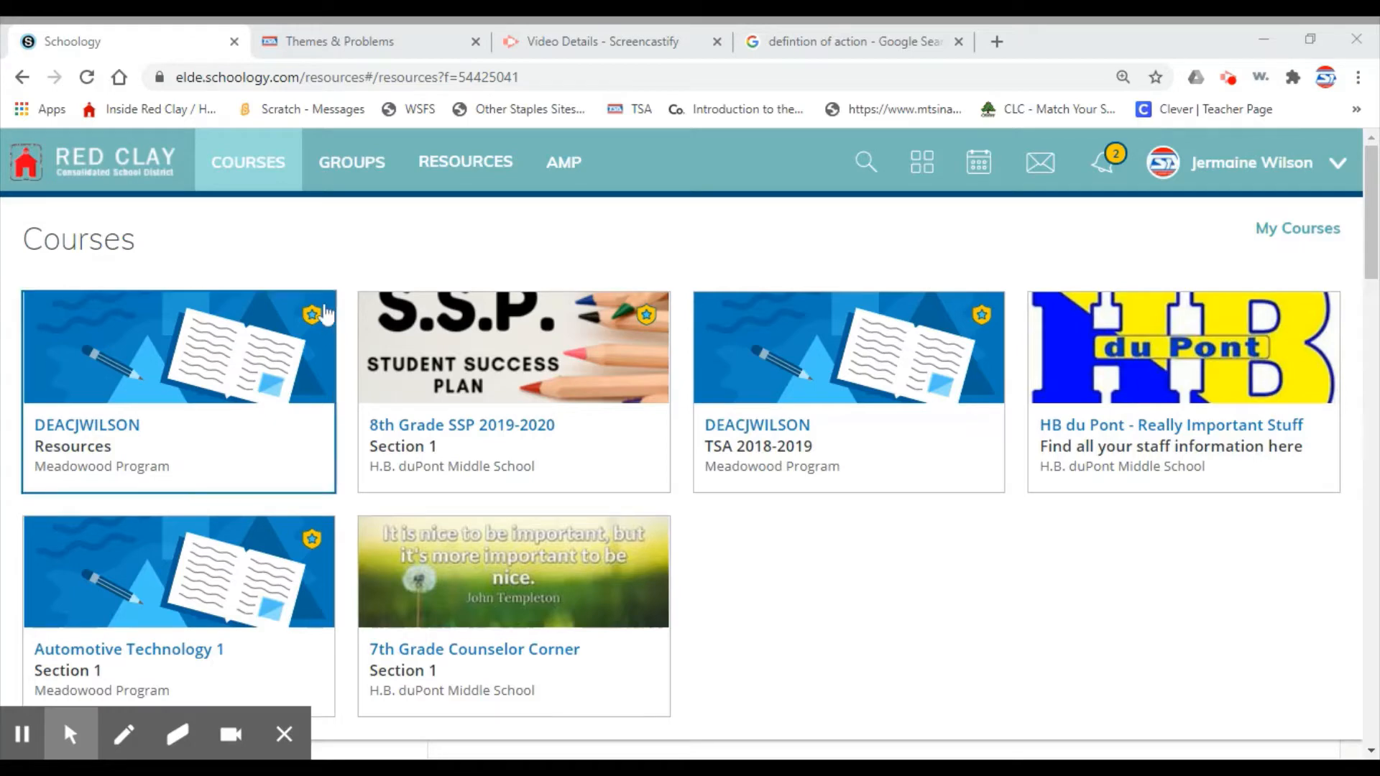
Open the Rubrics folder in the personal resources
left_click(455, 170)
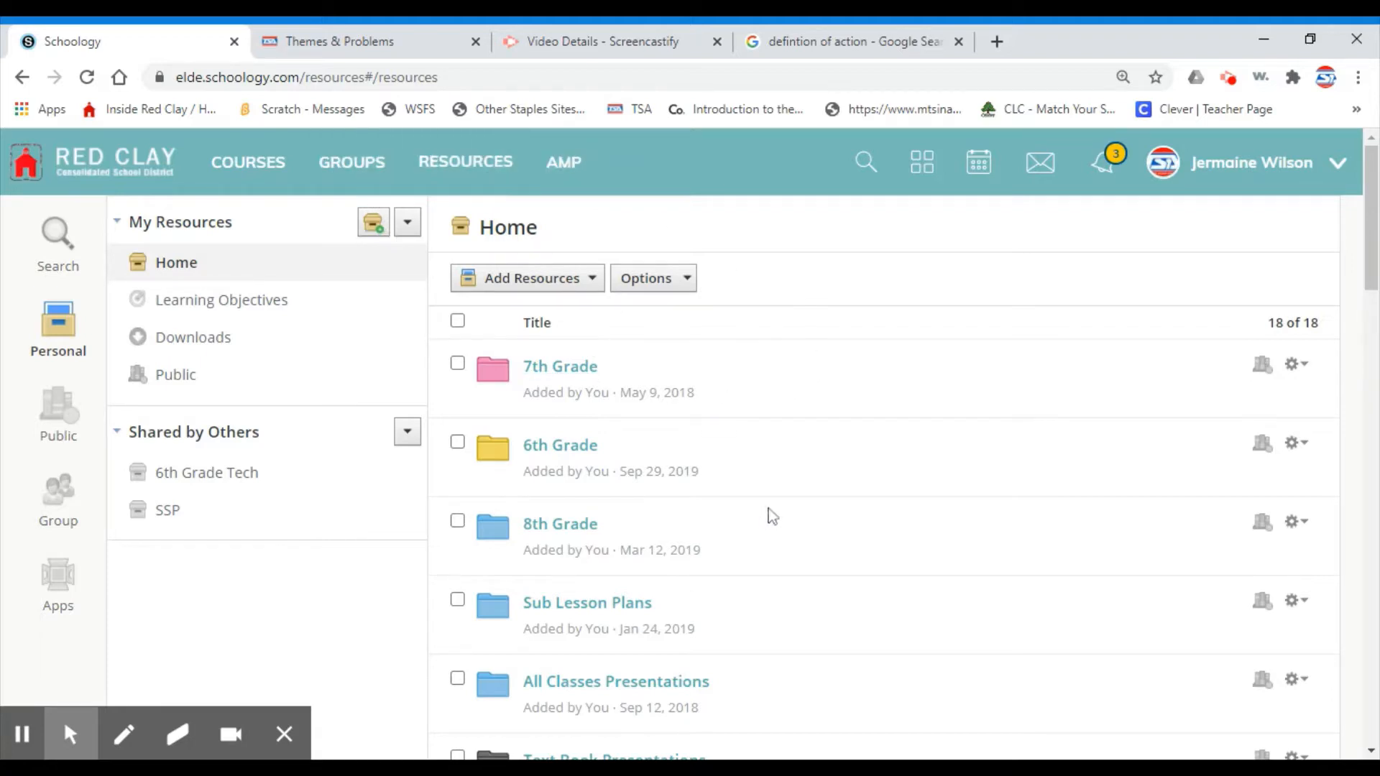
scroll(766, 406, "down", 8)
scroll(765, 406, "down", 4)
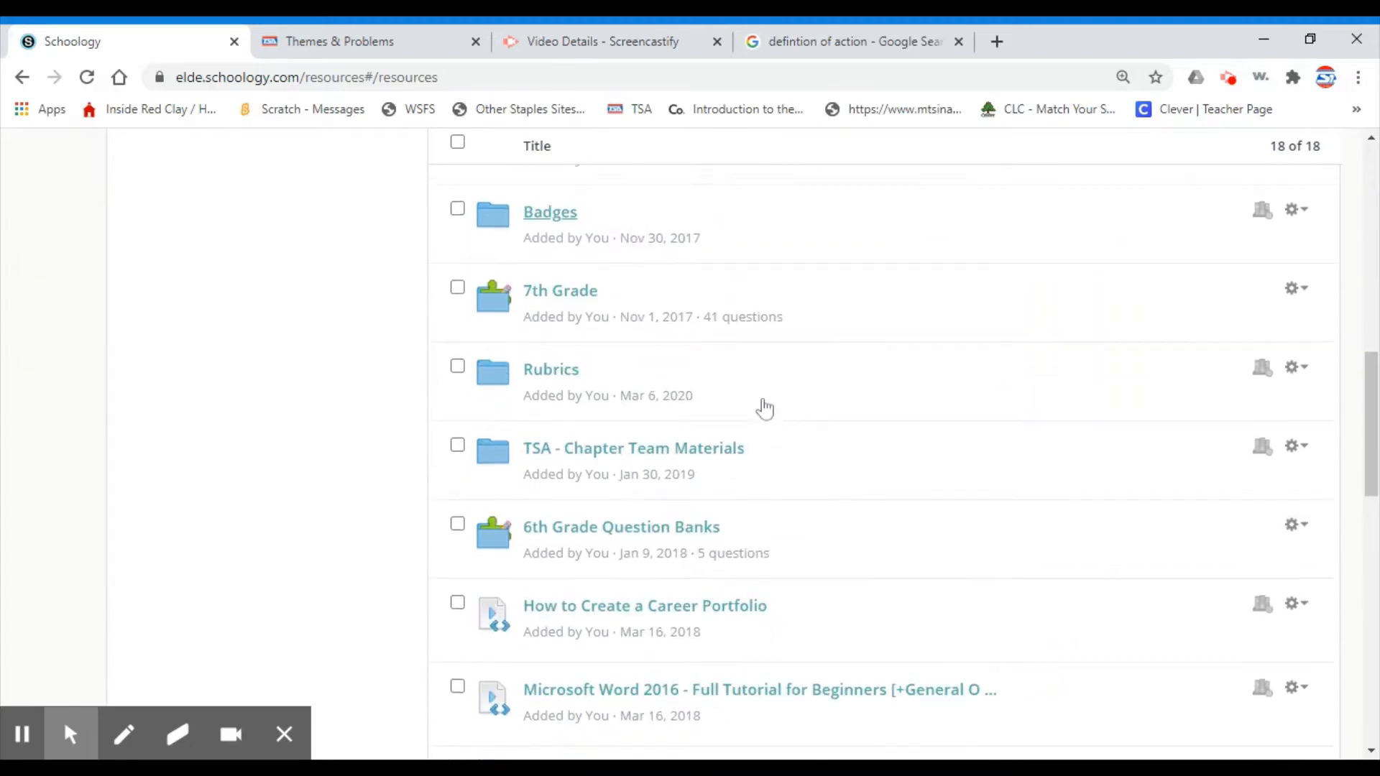
left_click(572, 375)
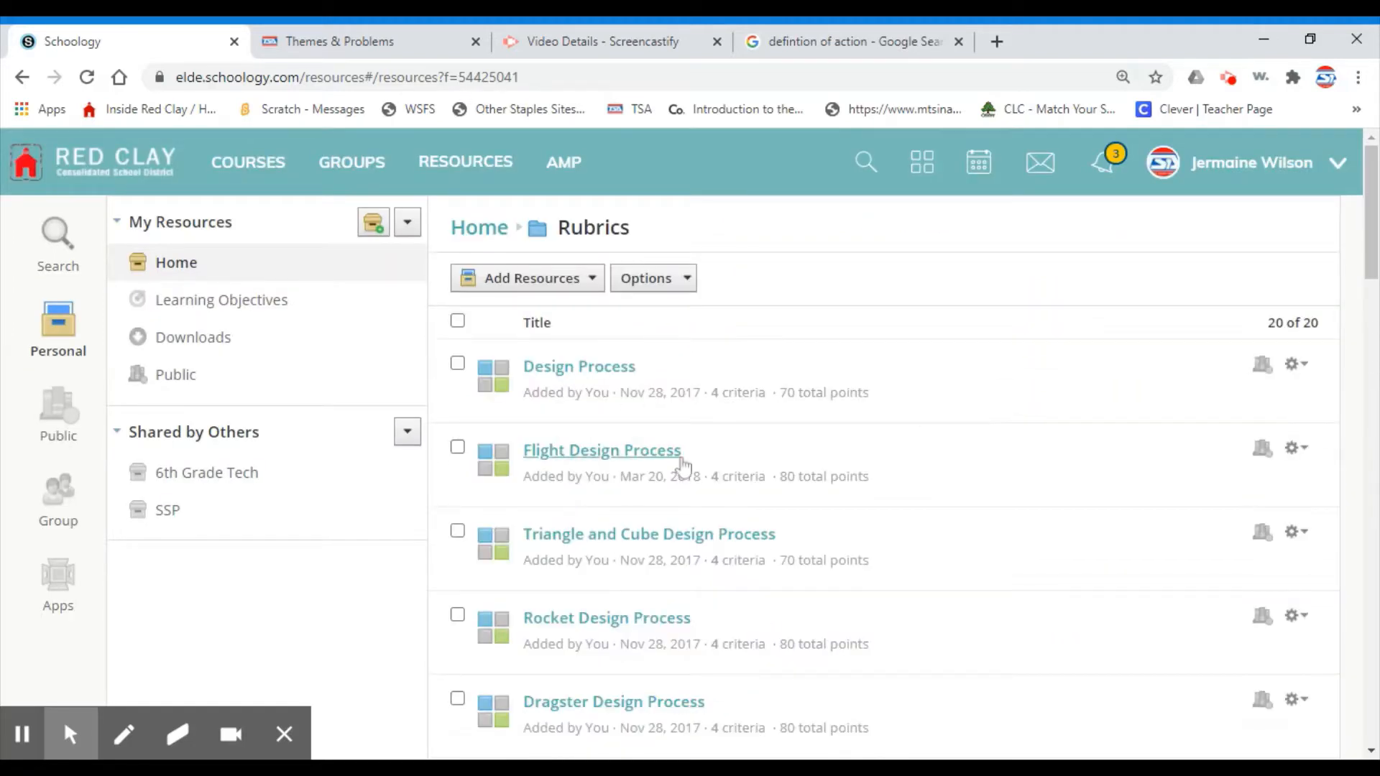
Look through the existing rubrics and start adding a new rubric to the Rubrics folder
scroll(765, 413, "down", 15)
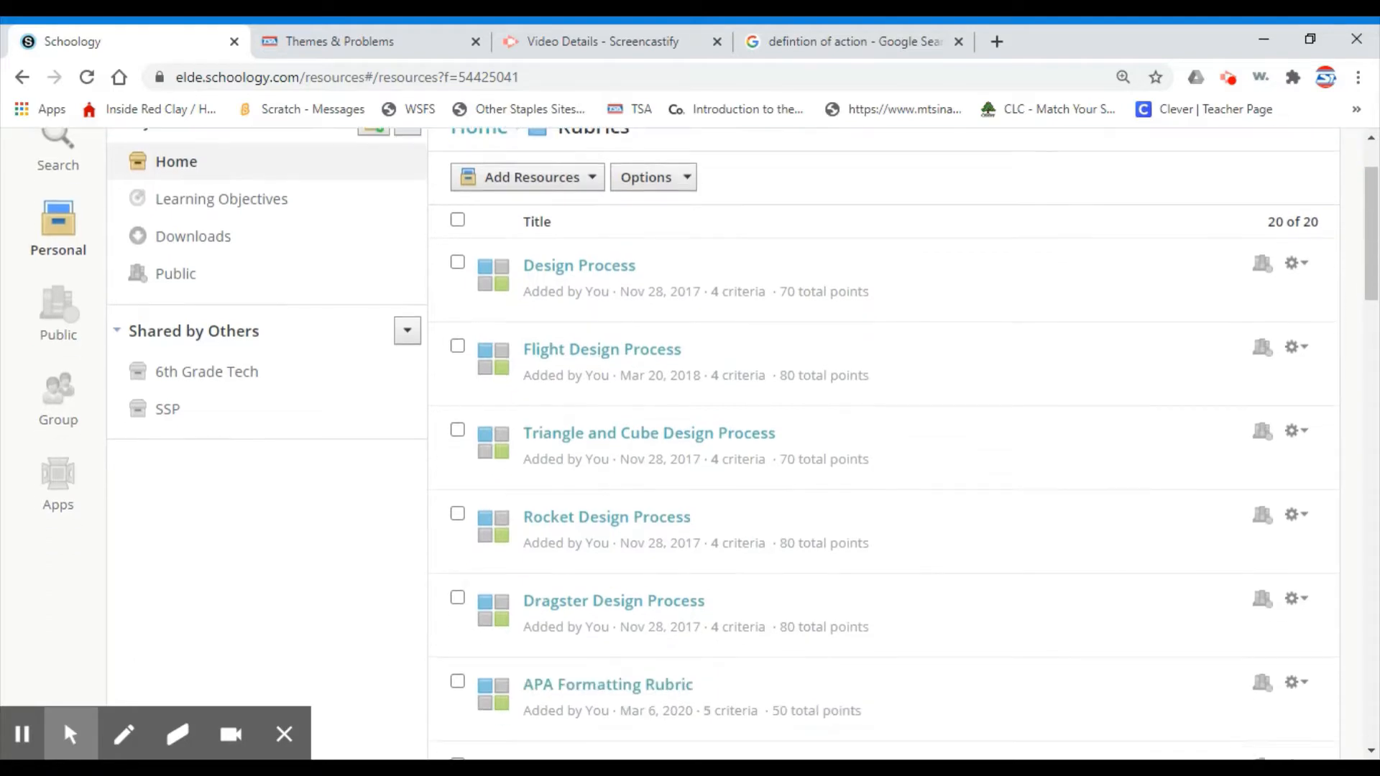
scroll(765, 414, "down", 5)
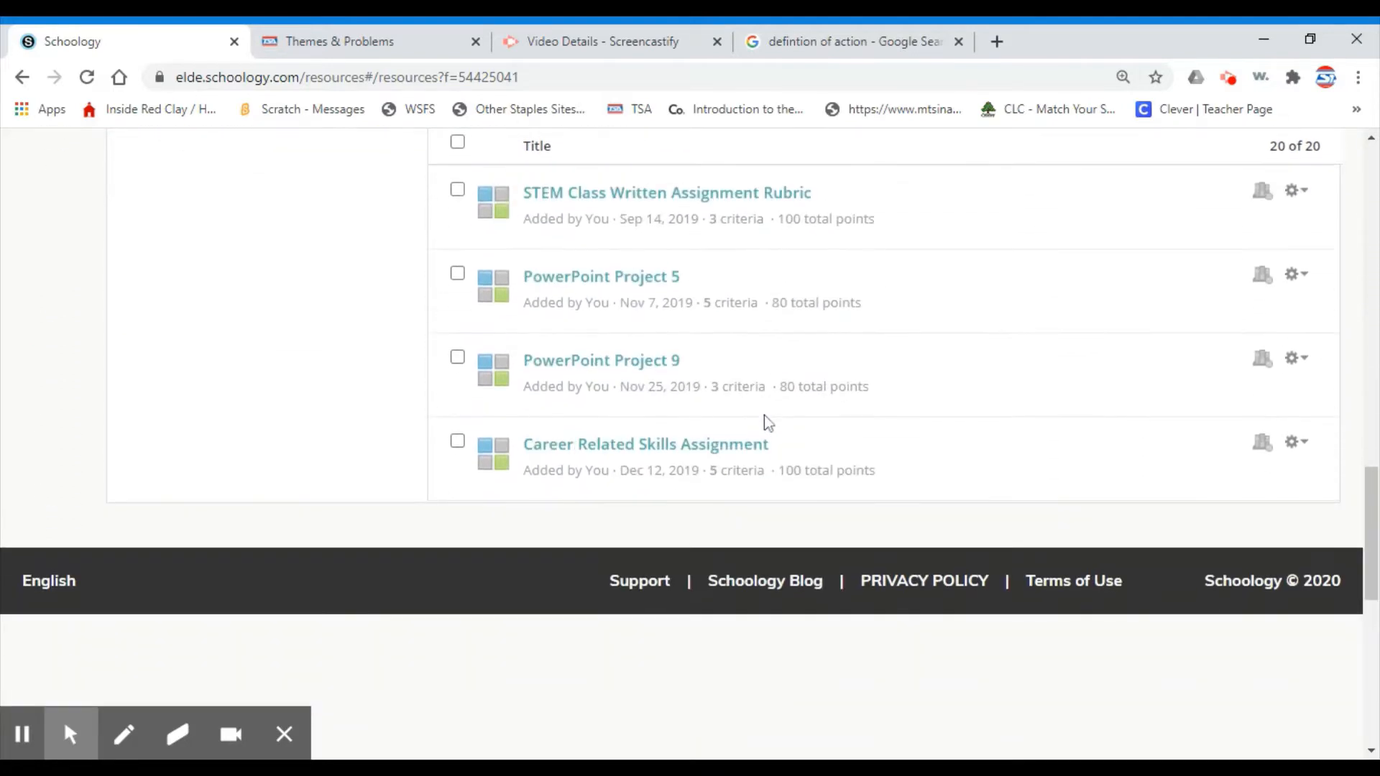
scroll(764, 422, "up", 15)
scroll(762, 431, "up", 5)
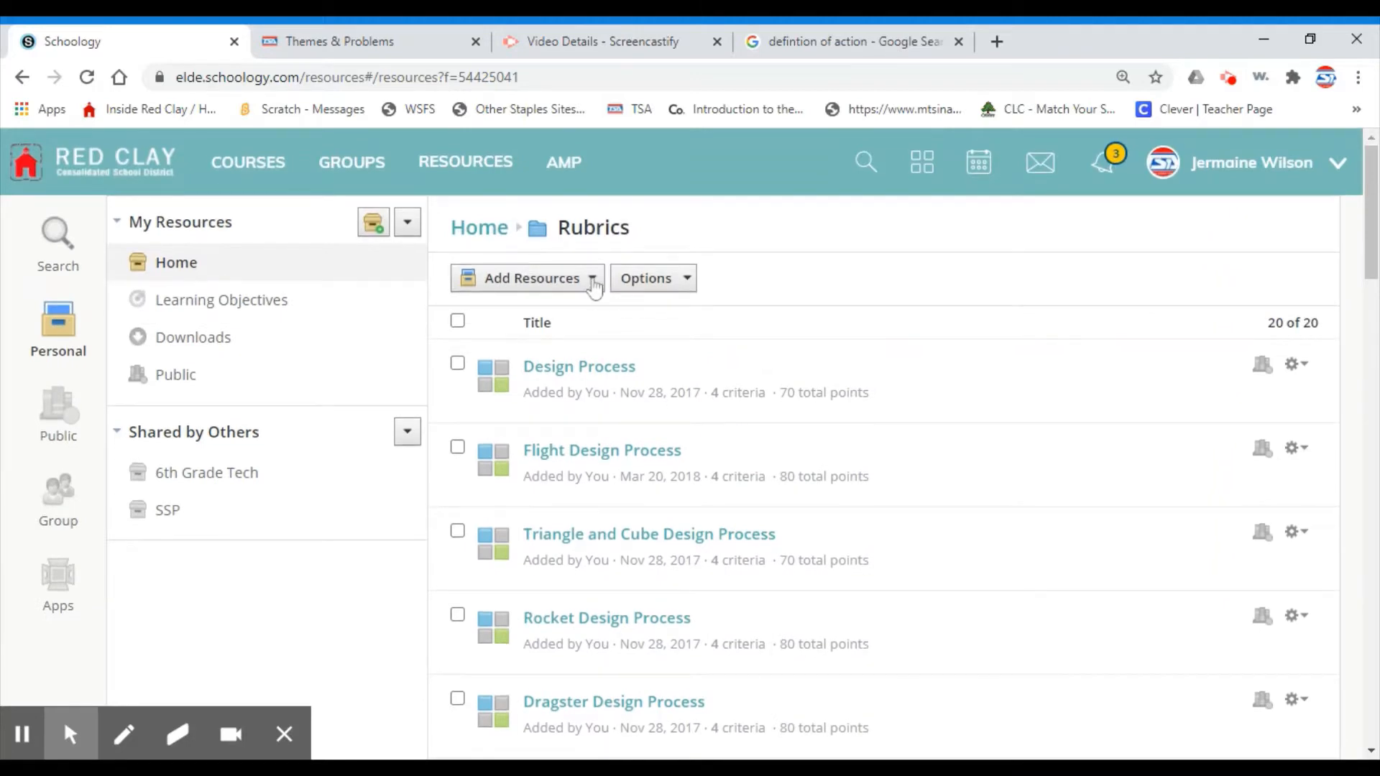
left_click(593, 280)
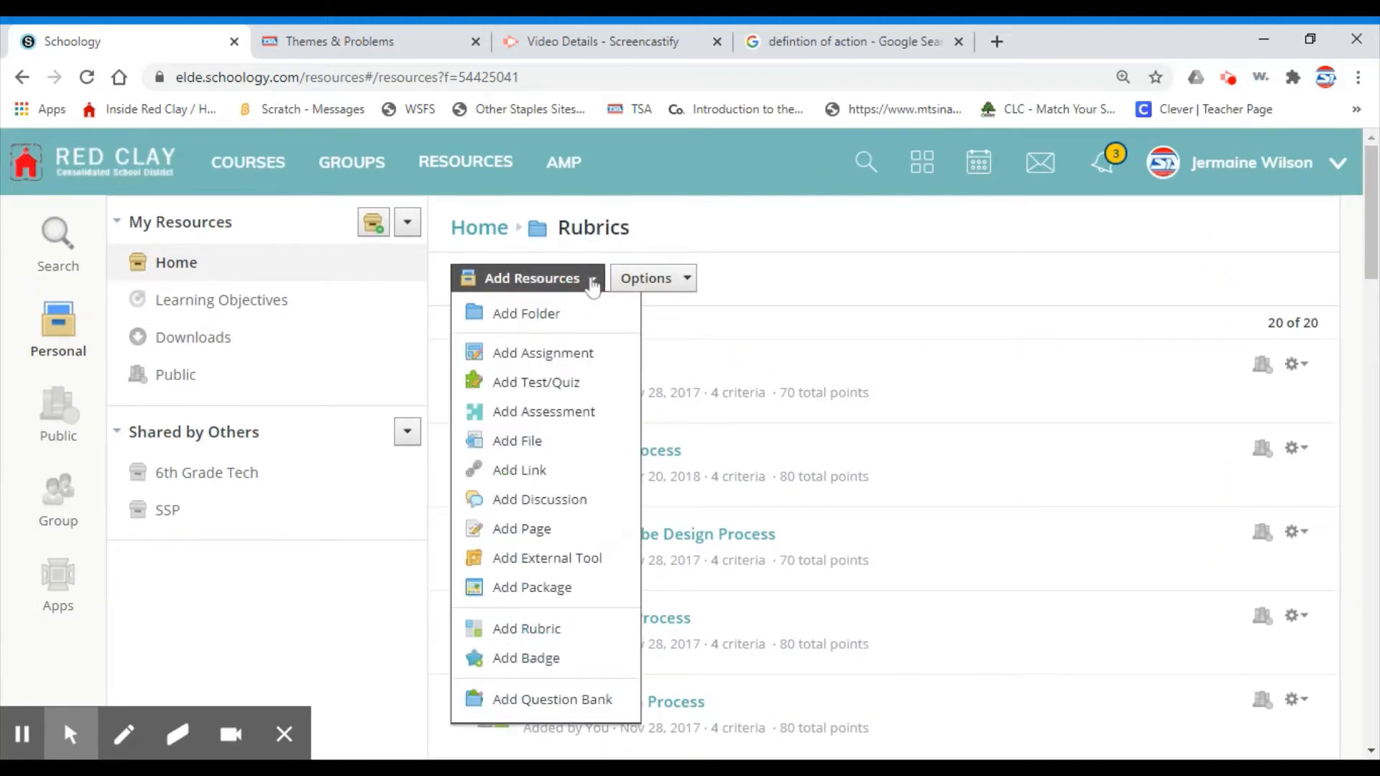
left_click(544, 629)
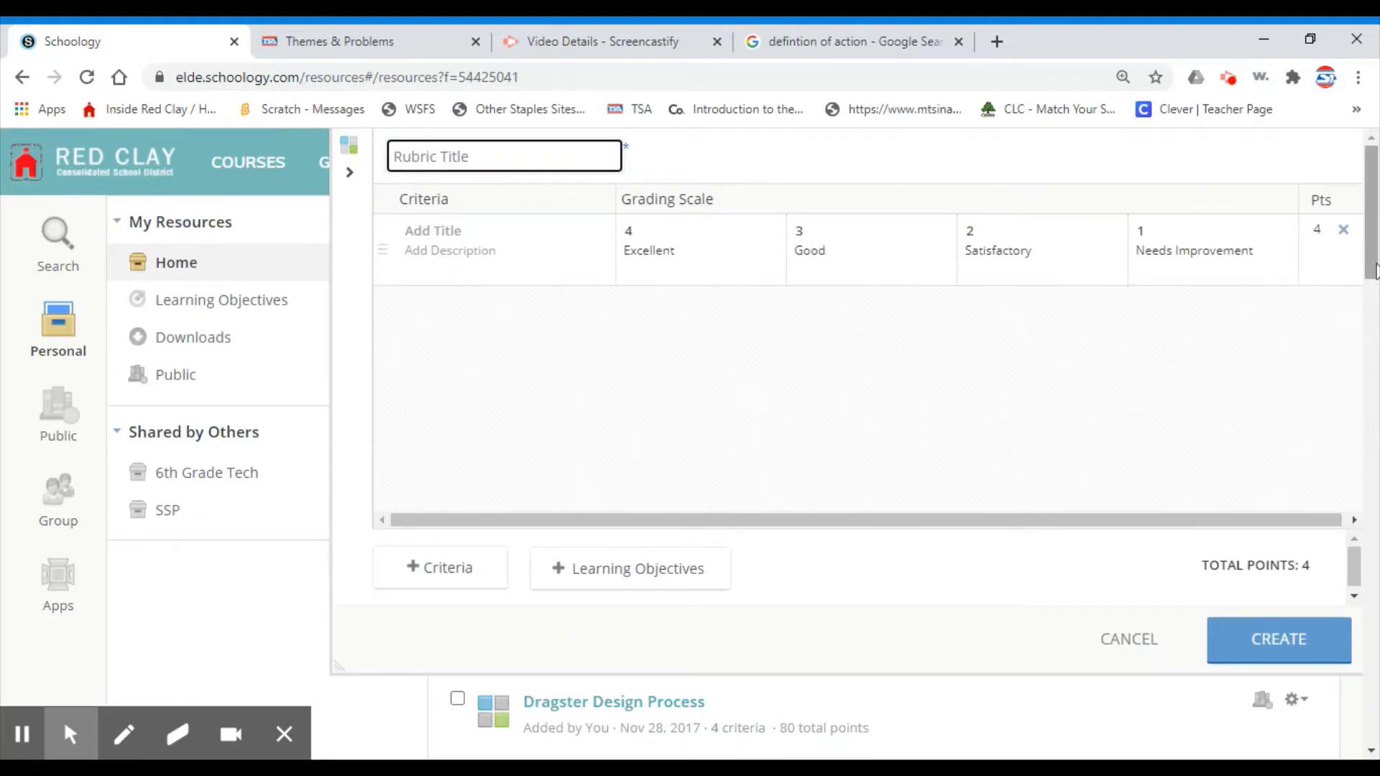
Title the new rubric "Teacher Training"
type("Teacher training")
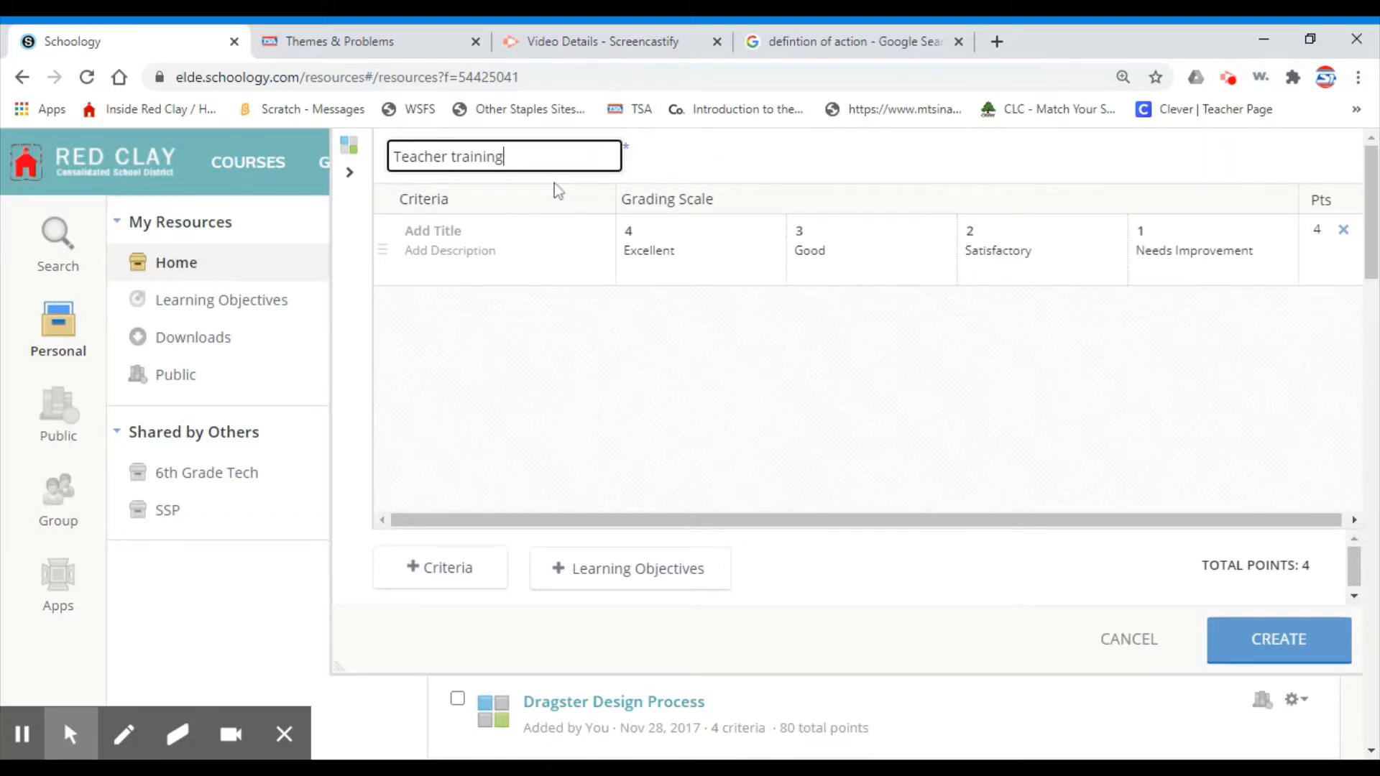
key("BackSpace")
key("BackSpace")
key("BackSpace")
key("BackSpace")
key("BackSpace")
key("BackSpace")
key("BackSpace")
key("BackSpace")
key("BackSpace")
type("Training")
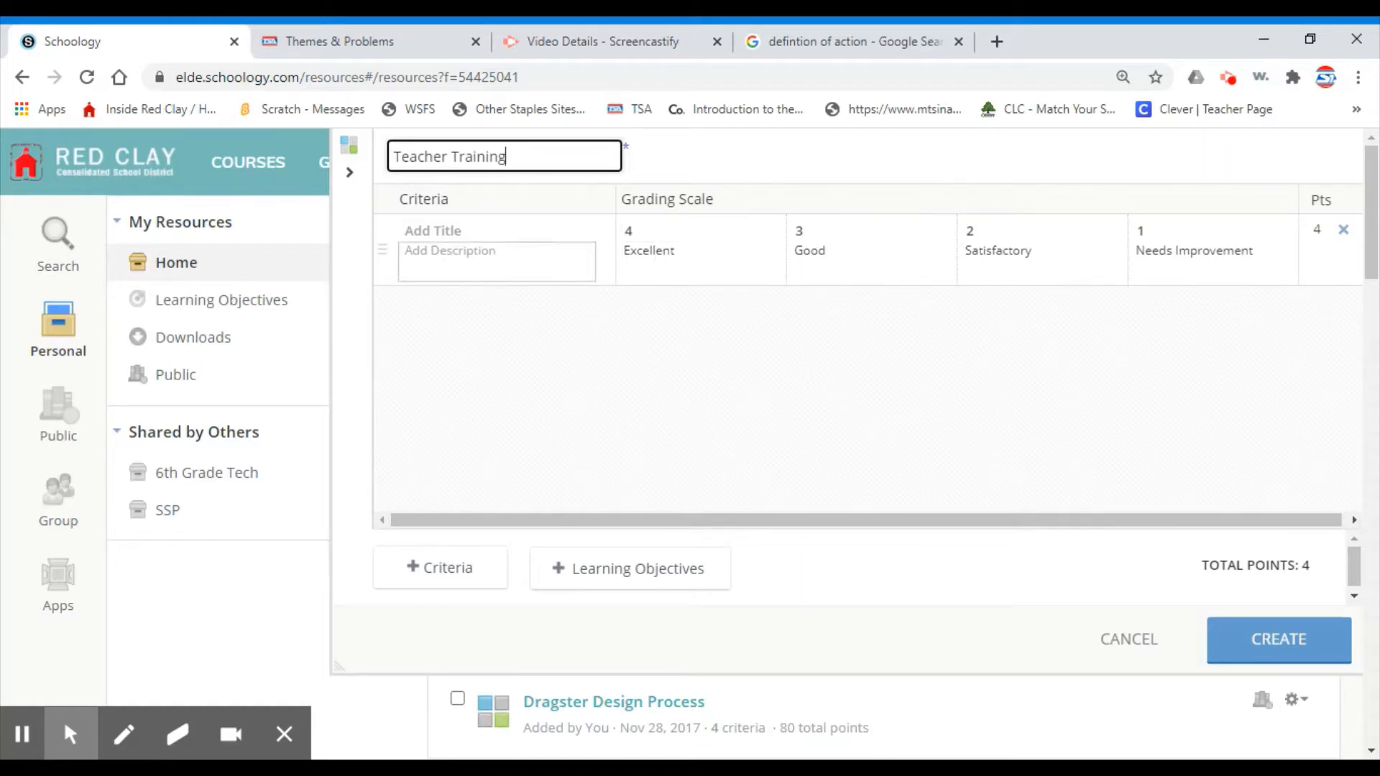
Title the first criterion "Content"
left_click(446, 229)
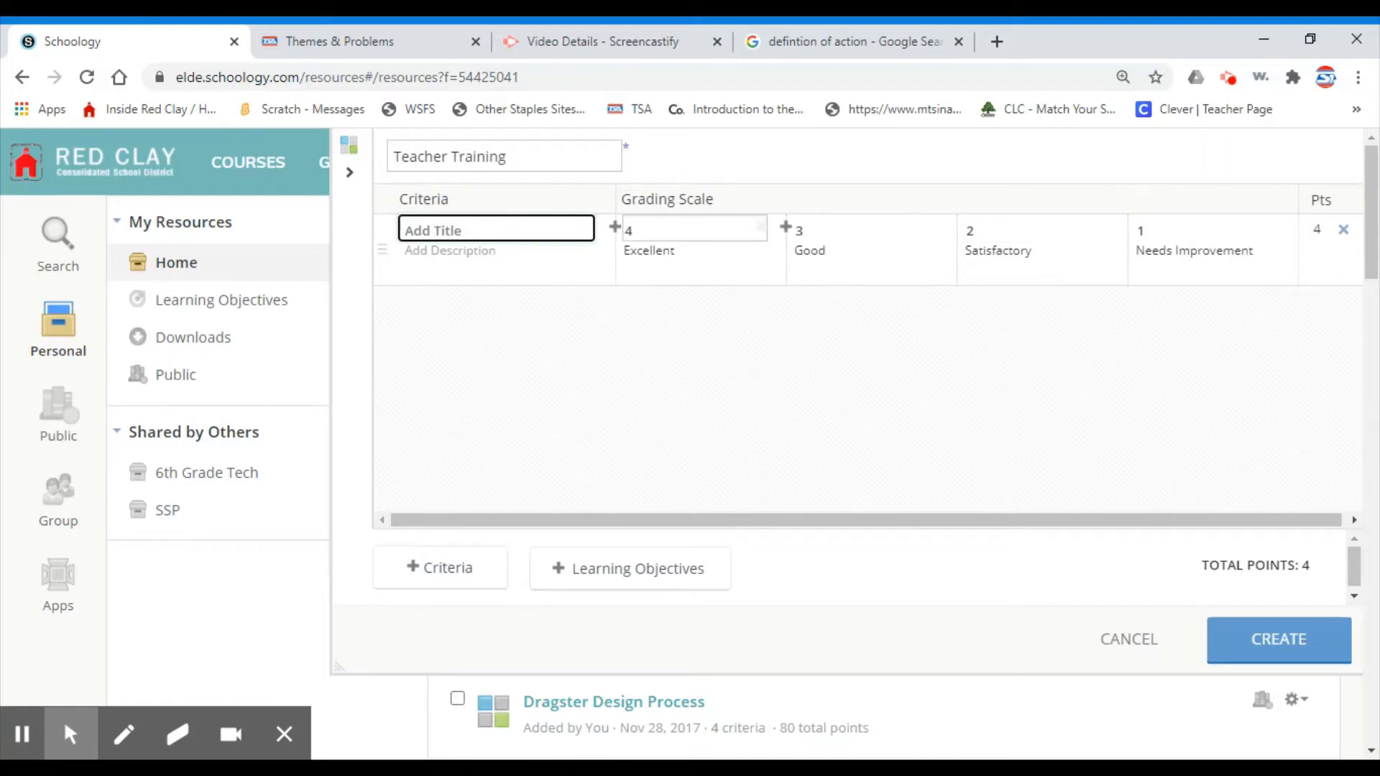
type("Content")
key("Tab")
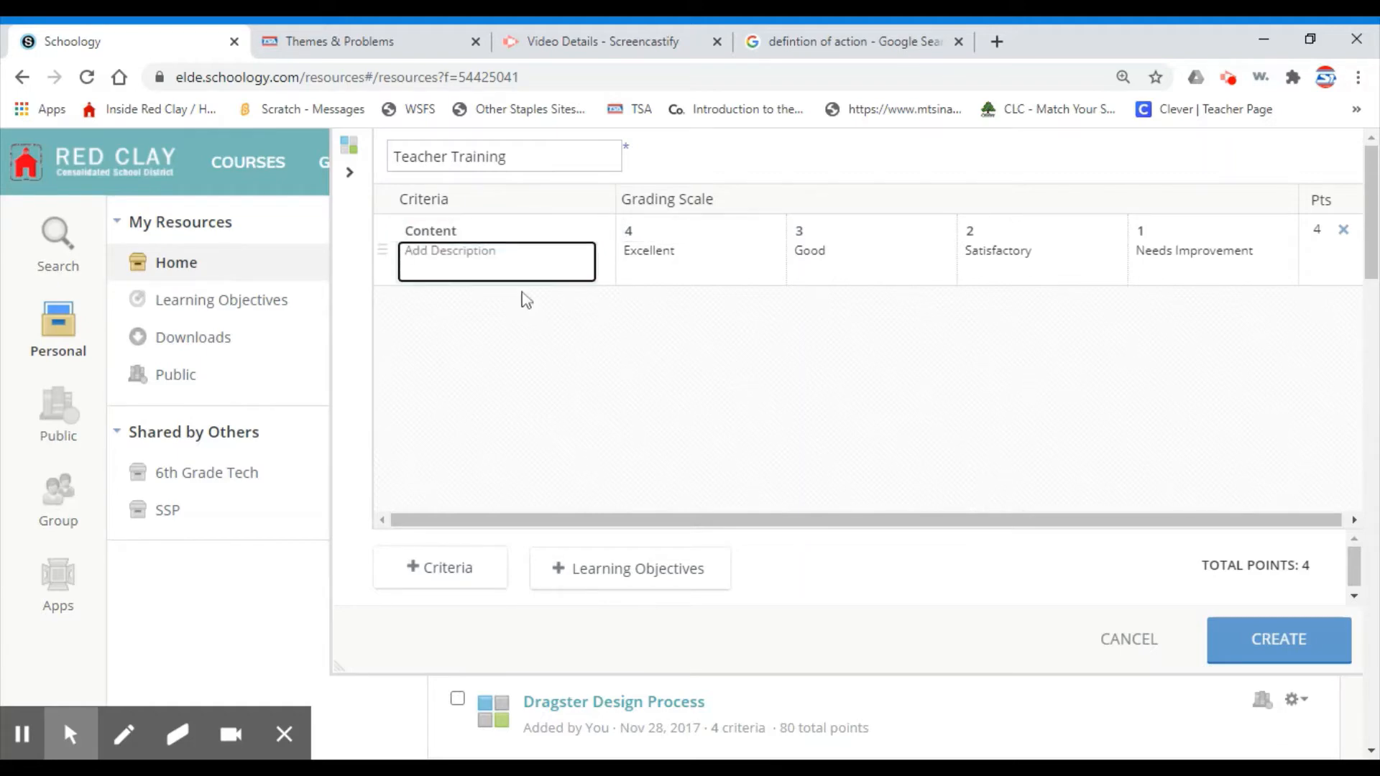
Replace the description of the criterion's 4-point level with "Good"
left_click(672, 256)
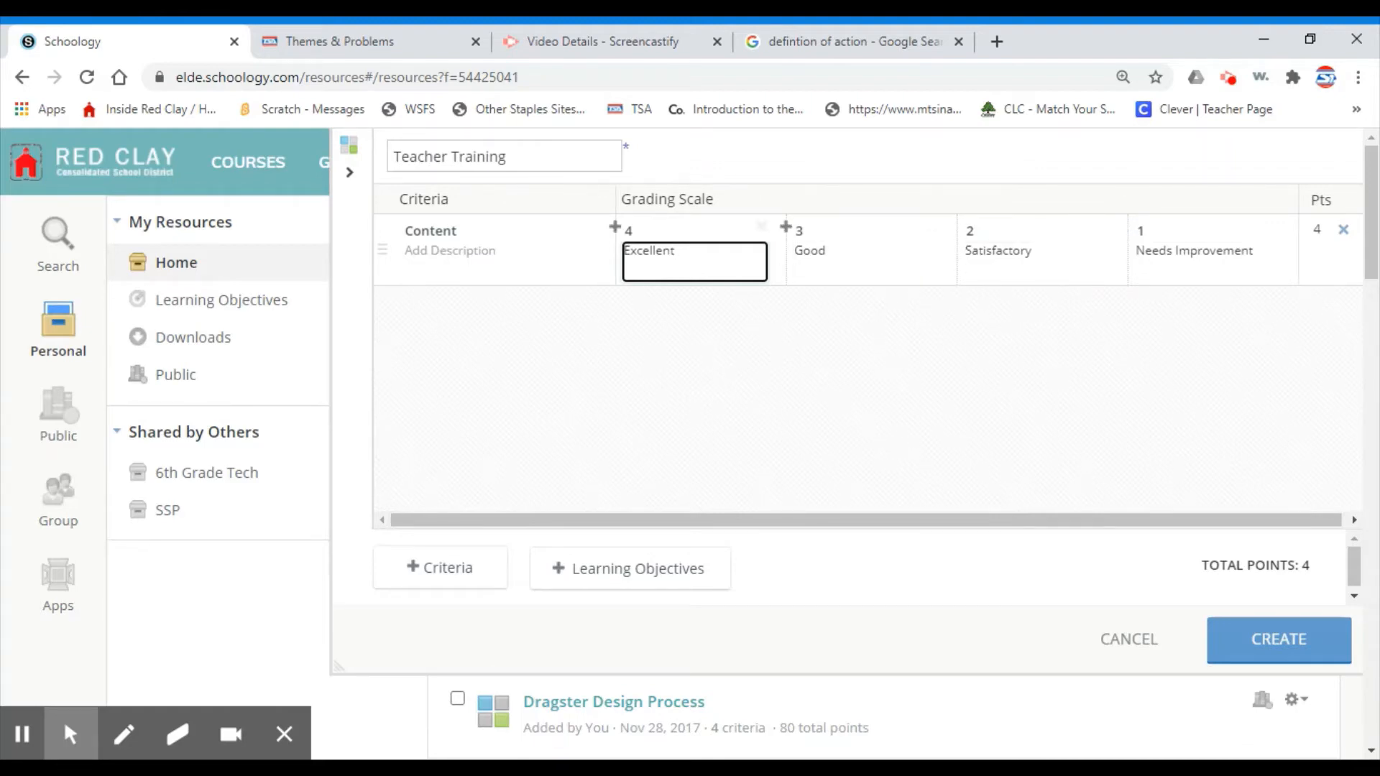
key("BackSpace")
key("BackSpace")
key("BackSpace")
key("BackSpace")
key("BackSpace")
key("BackSpace")
key("BackSpace")
key("BackSpace")
key("BackSpace")
type("Good")
key("Tab")
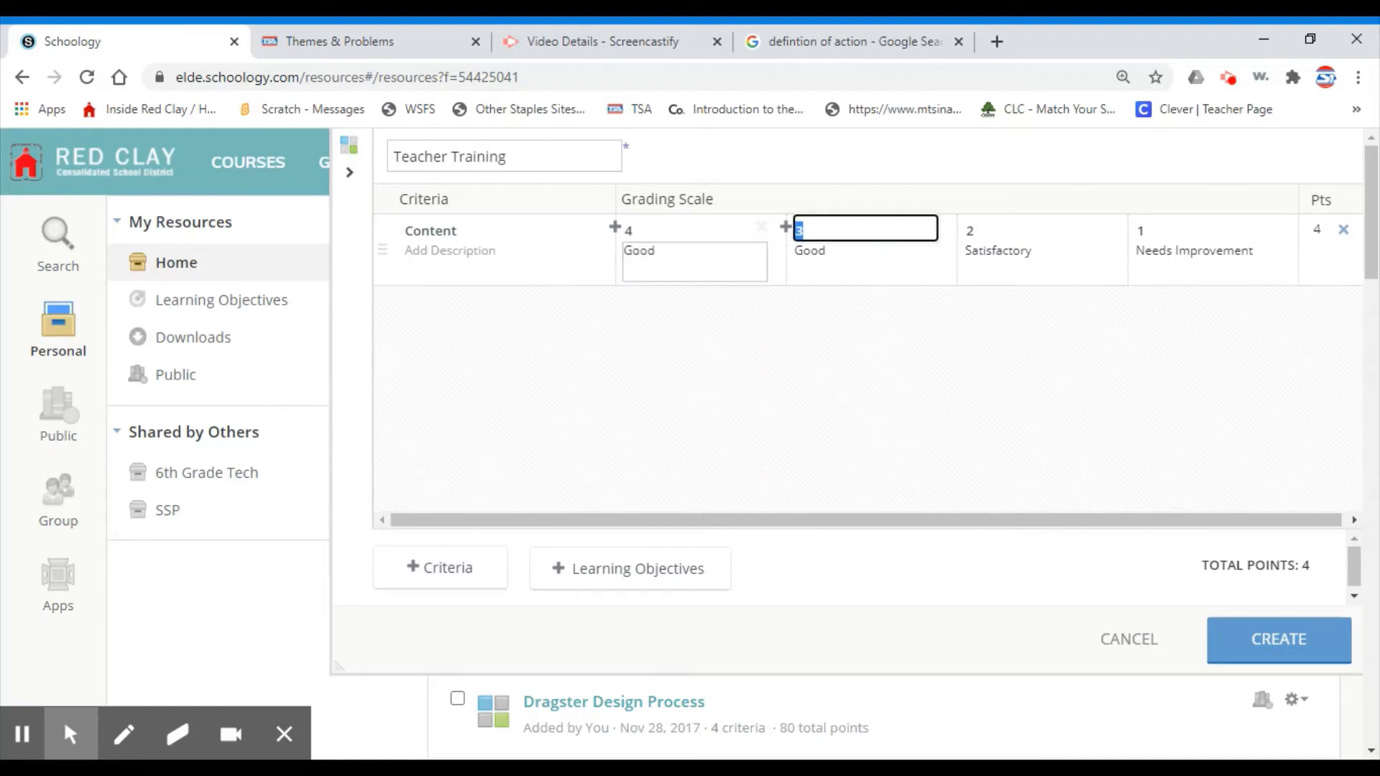
Replace the description of the criterion's 3-point level with "satisfactor"
key("Tab")
type("Sa")
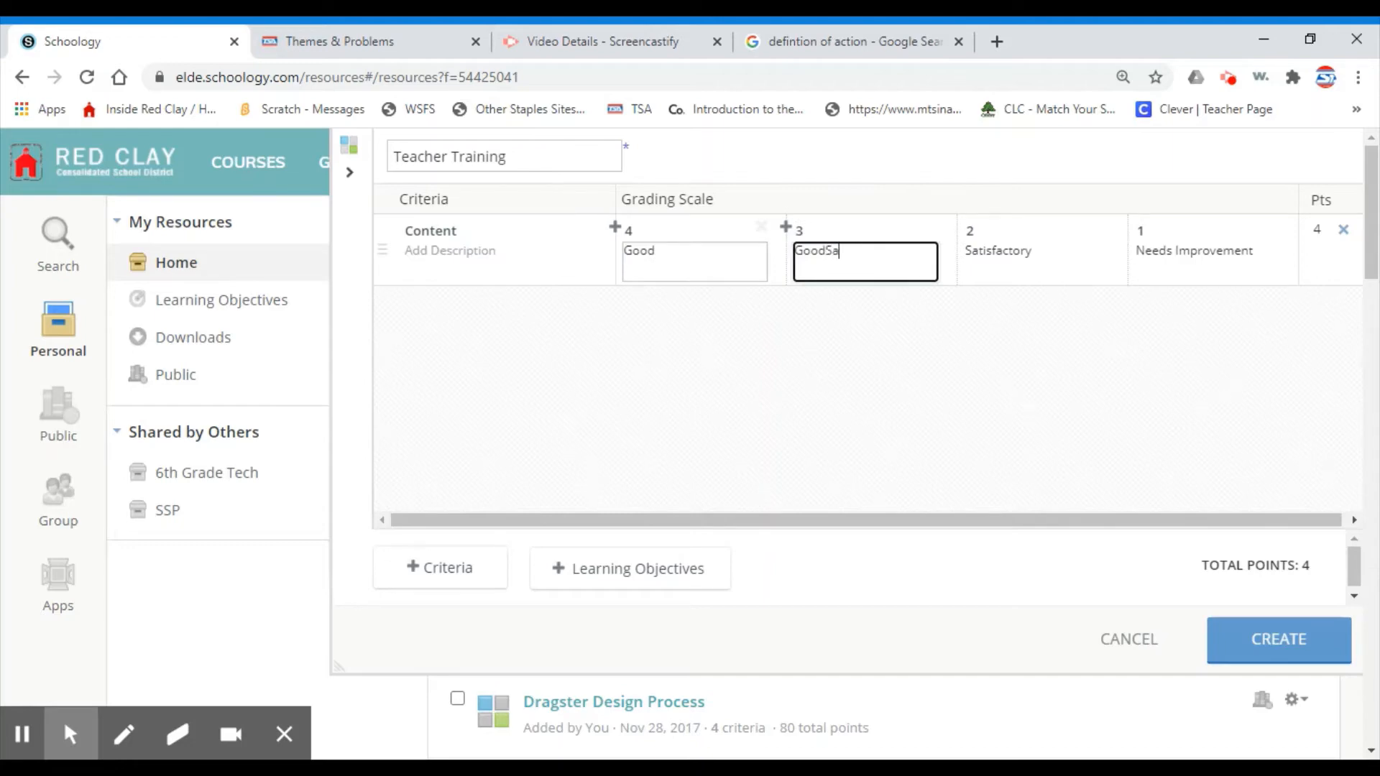
type("t")
key("BackSpace")
key("BackSpace")
key("BackSpace")
key("BackSpace")
key("BackSpace")
key("BackSpace")
key("BackSpace")
type("satisfactor")
key("Tab")
Replace the description of the criterion's 2-point level with "Needs Improvement"
key("Tab")
key("BackSpace")
key("BackSpace")
key("BackSpace")
key("BackSpace")
key("BackSpace")
key("BackSpace")
key("BackSpace")
key("BackSpace")
key("BackSpace")
key("BackSpace")
key("BackSpace")
key("BackSpace")
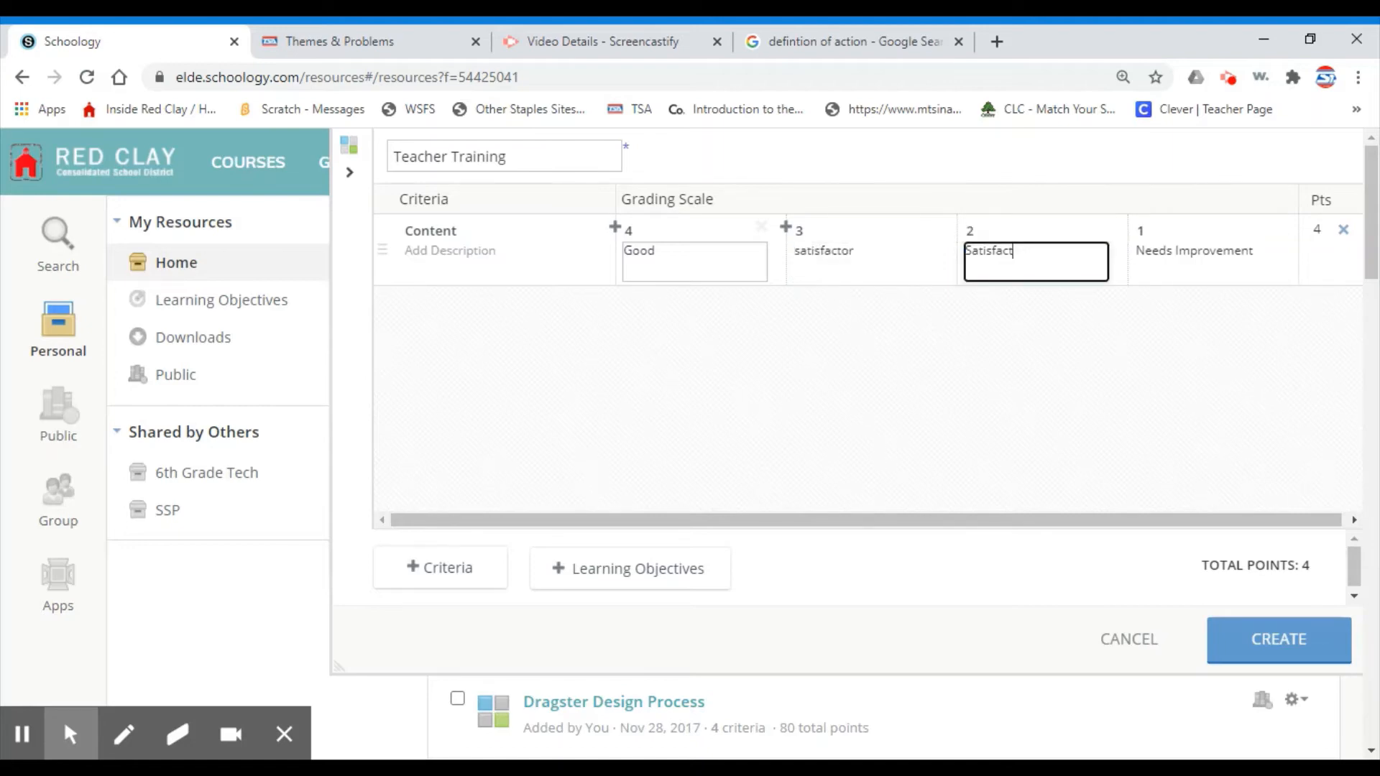
type("Needs Improvement")
key("Tab")
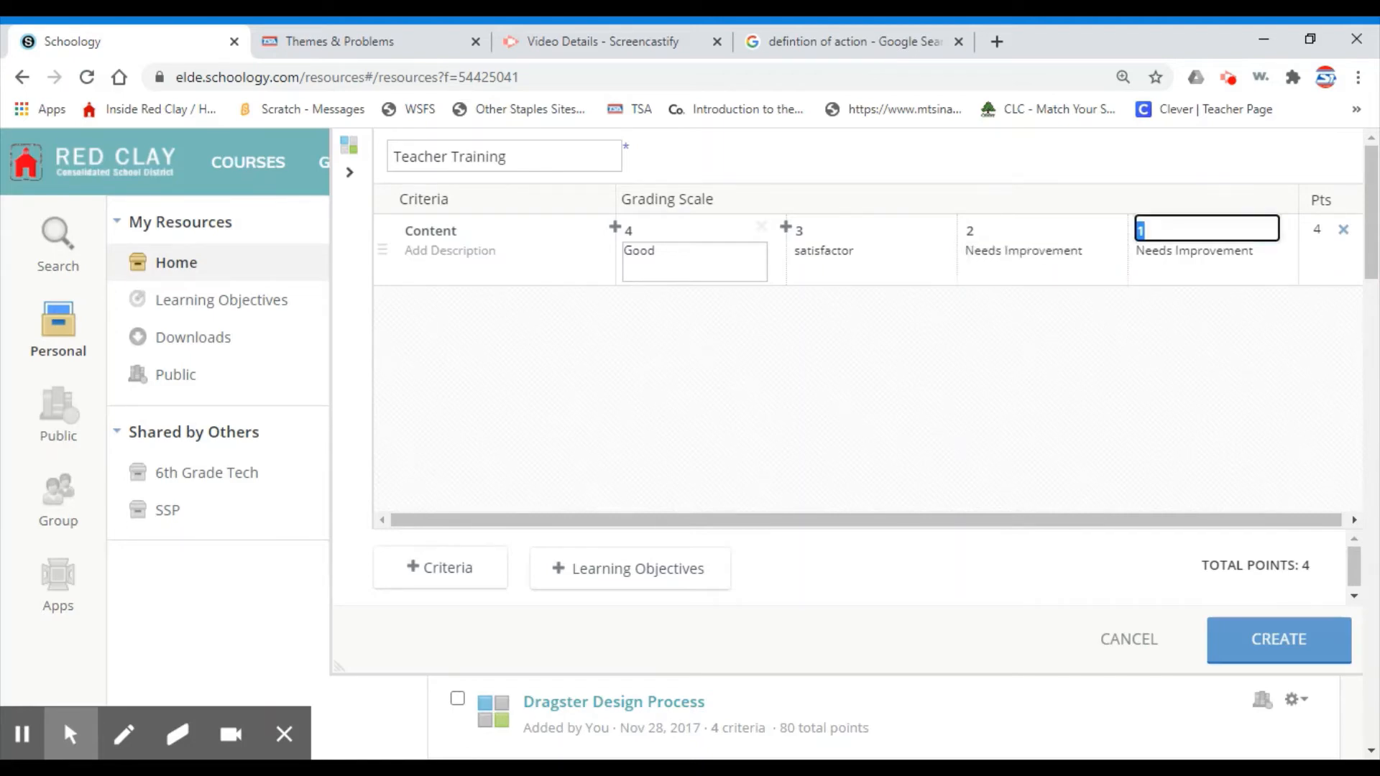
Change the description of the criterion's lowest level to "Not Completed" and its value to 0 points
key("Tab")
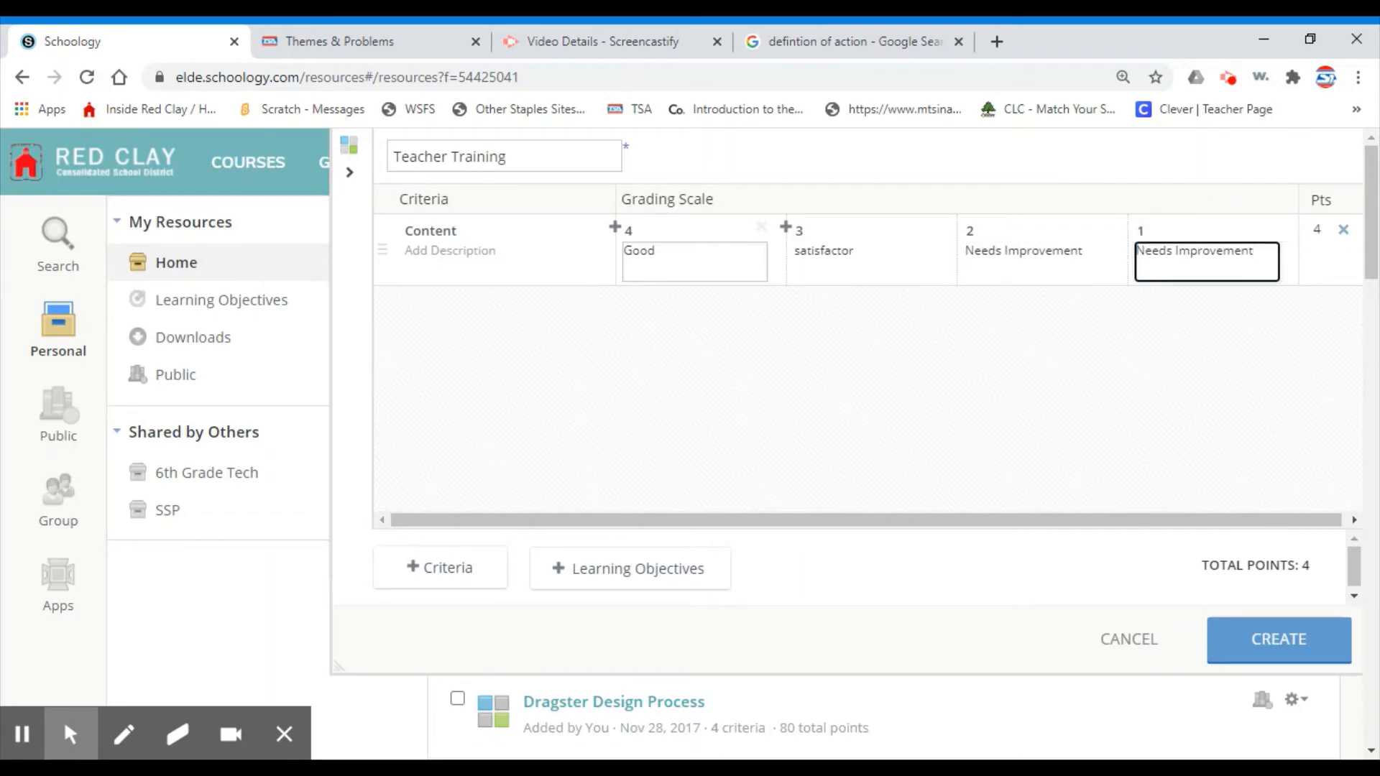
key("BackSpace")
key("BackSpace")
key("BackSpace")
key("BackSpace")
key("BackSpace")
key("BackSpace")
key("BackSpace")
key("BackSpace")
key("BackSpace")
key("BackSpace")
key("BackSpace")
key("BackSpace")
key("BackSpace")
key("BackSpace")
key("BackSpace")
key("BackSpace")
type("Not Completed")
left_click(1137, 229)
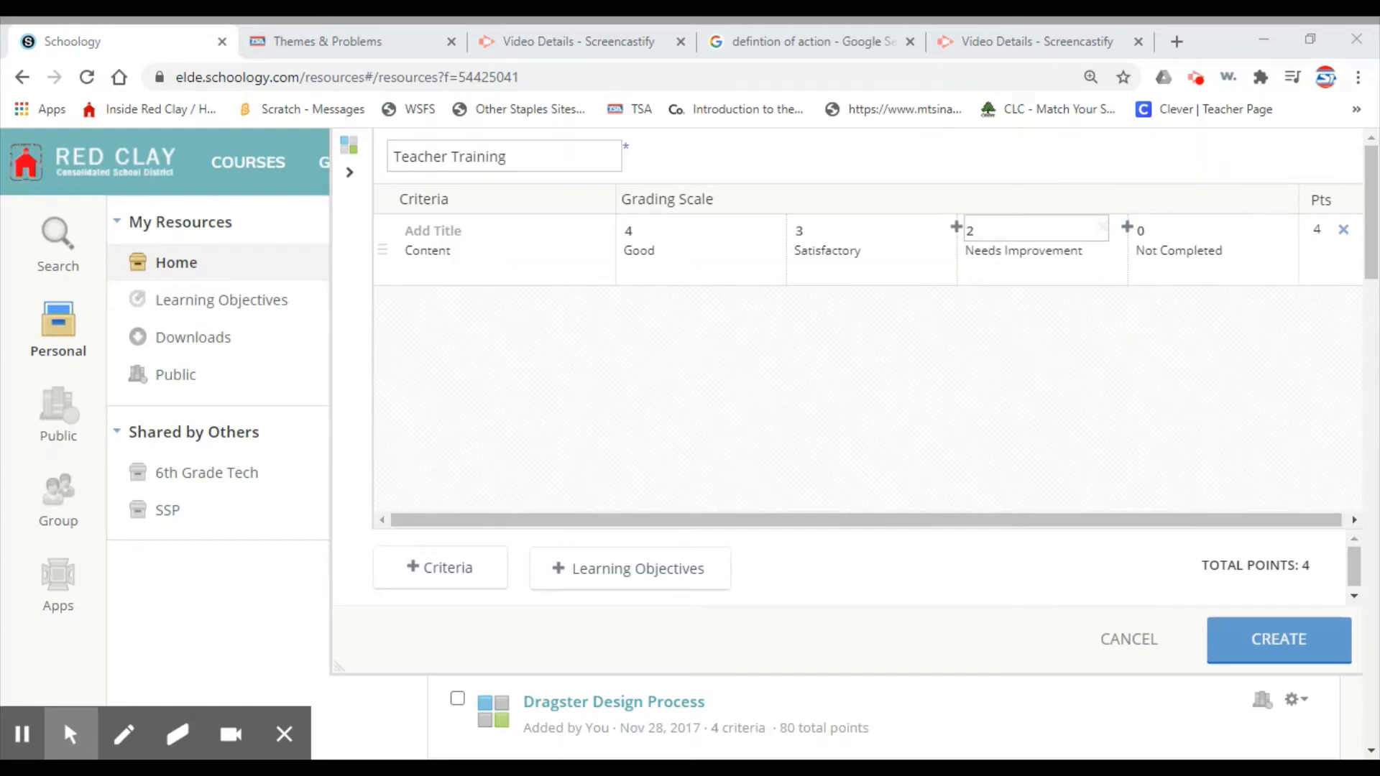
Set the Needs Improvement level to 3.5 points and replace its description with "Satisfactory" copied from the 3-point level
left_click_drag(979, 232, 965, 233)
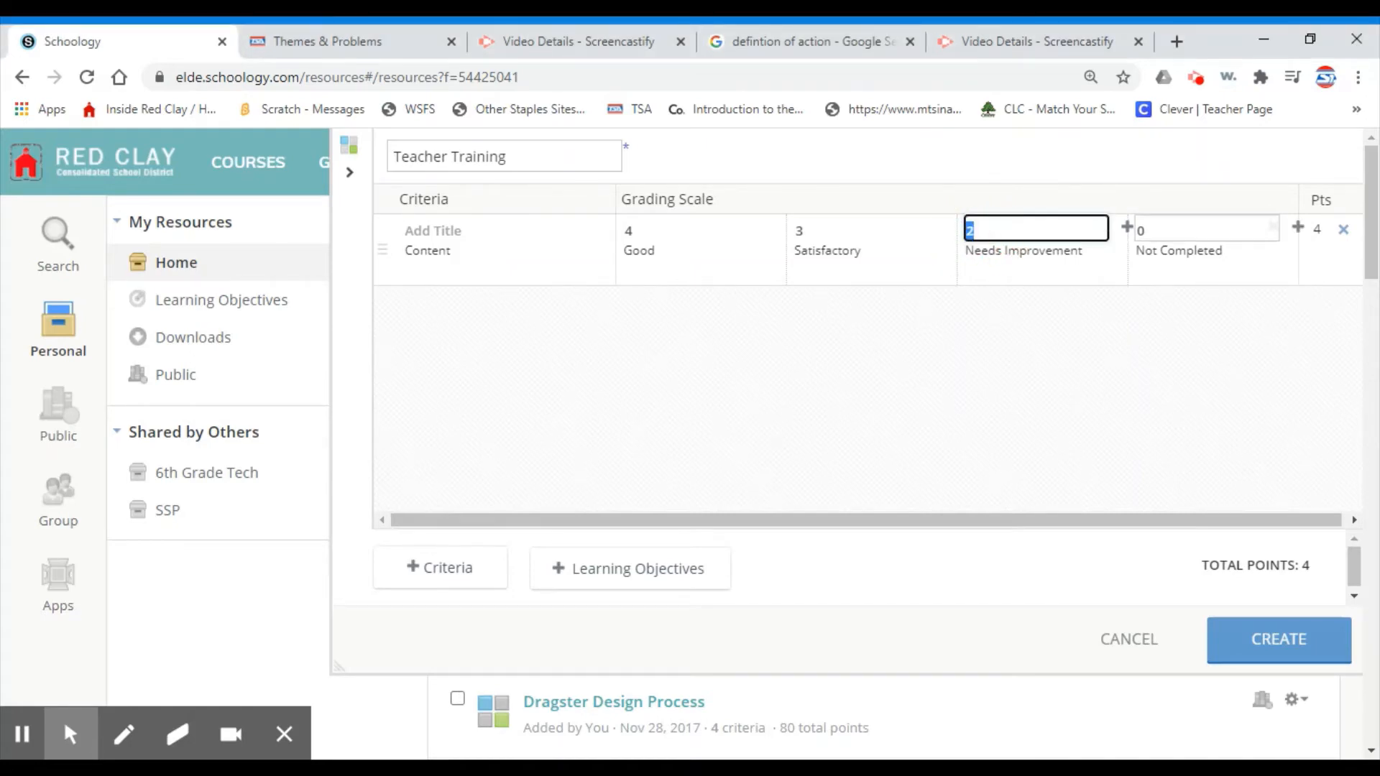
type("3.5")
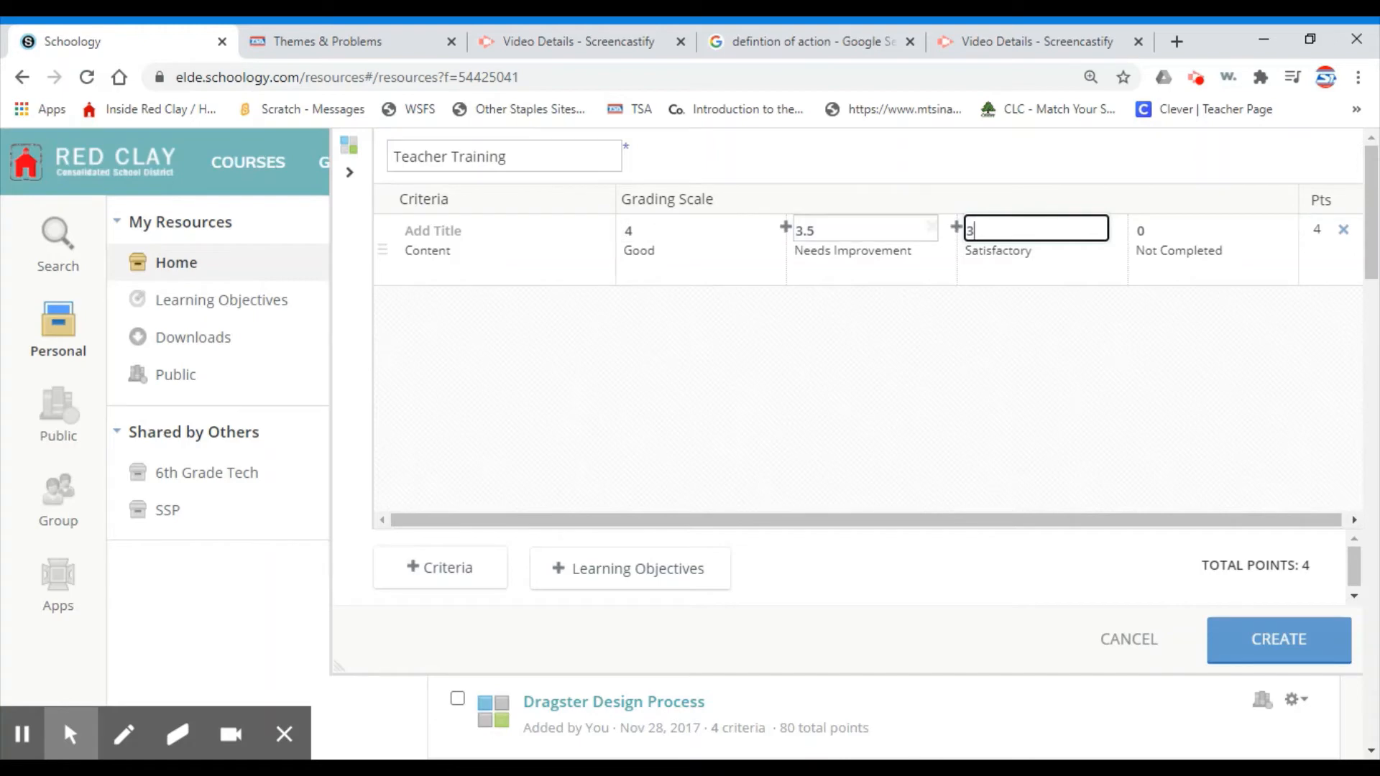
left_click(911, 252)
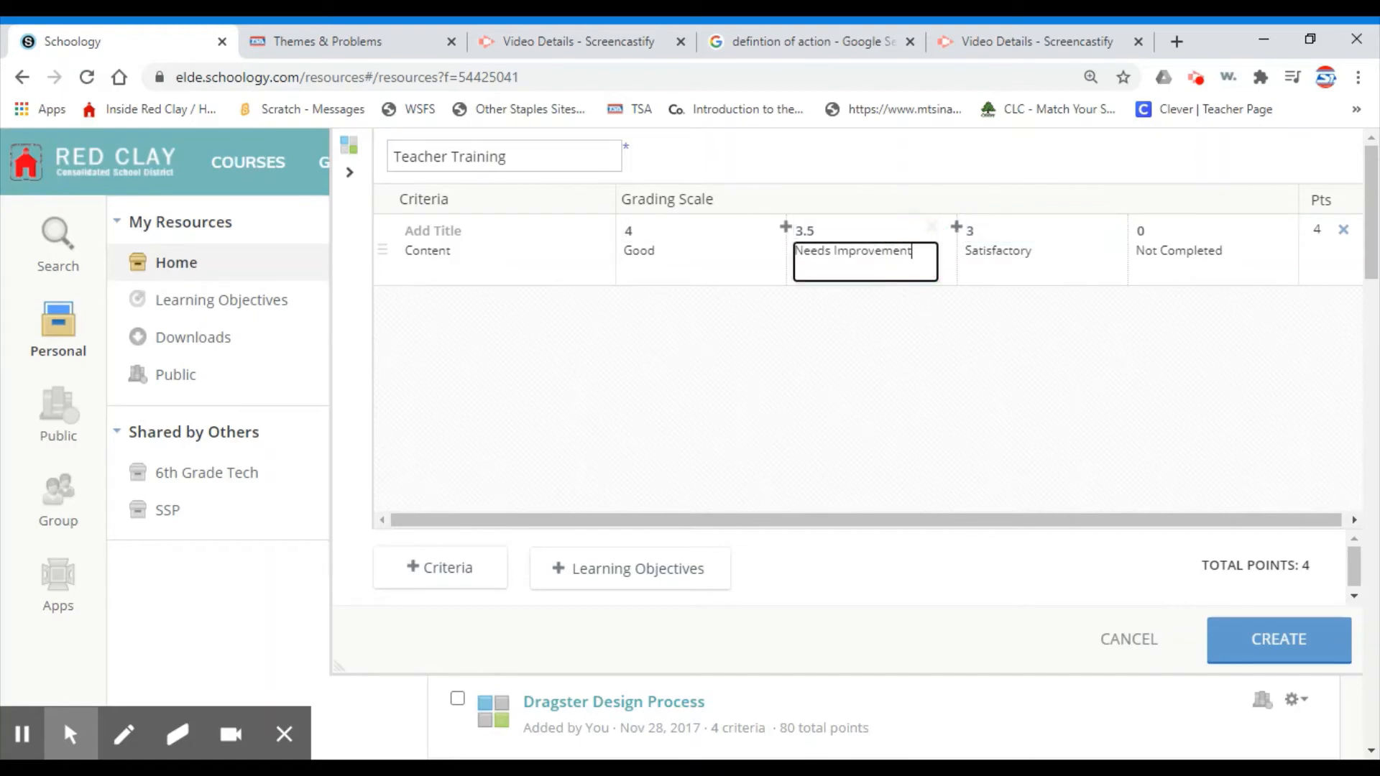
left_click(913, 253)
left_click_drag(1043, 256, 965, 258)
key("ctrl+c")
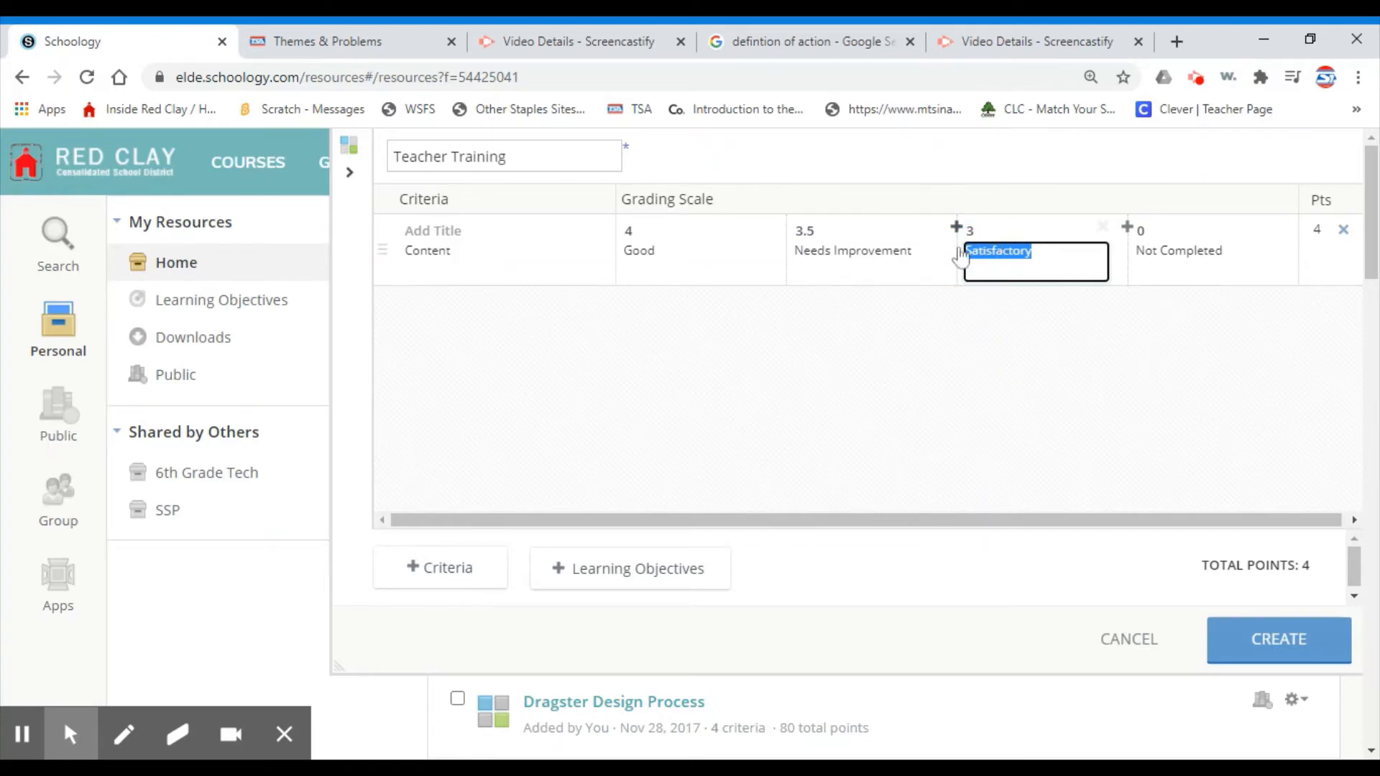
left_click_drag(911, 252, 793, 253)
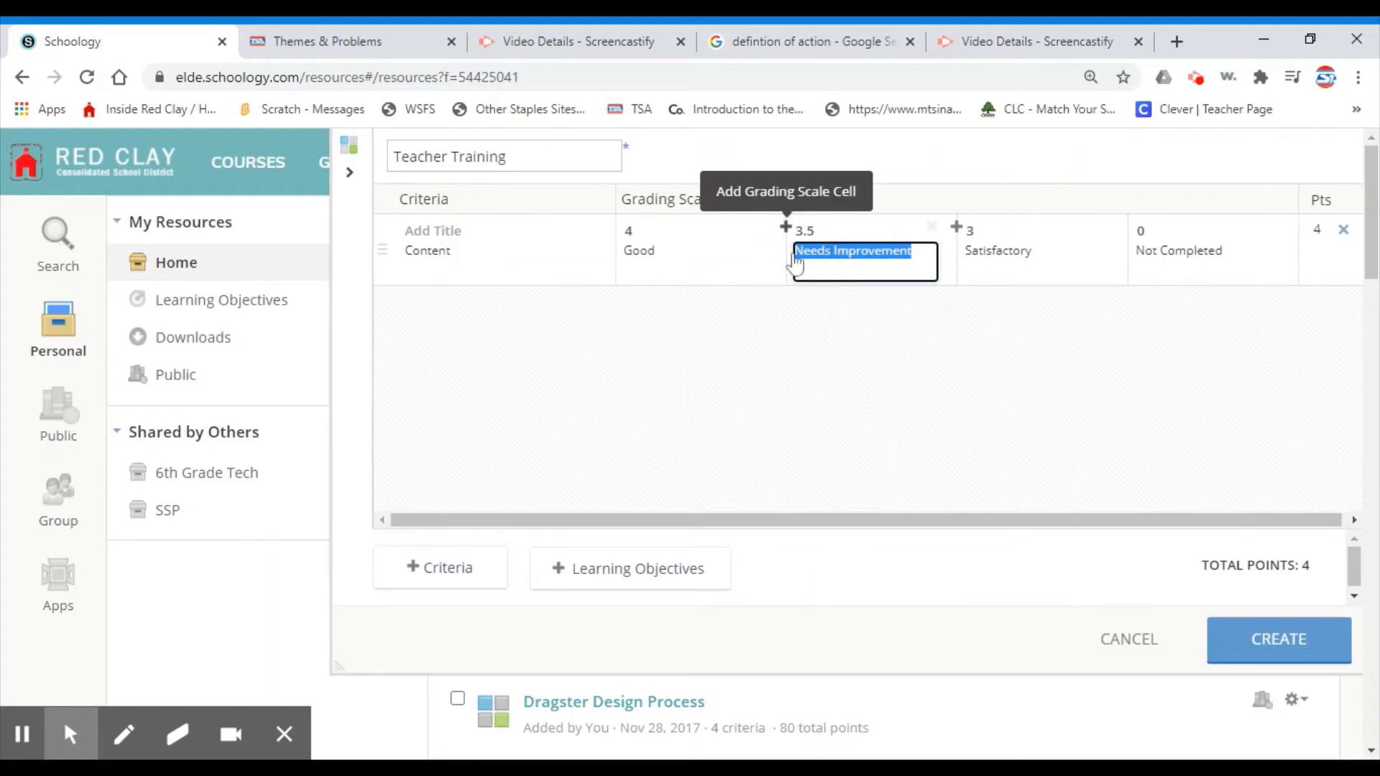
key("ctrl+v")
Change the description of the criterion's 3-point level to "Needs Improvement"
left_click(1053, 258)
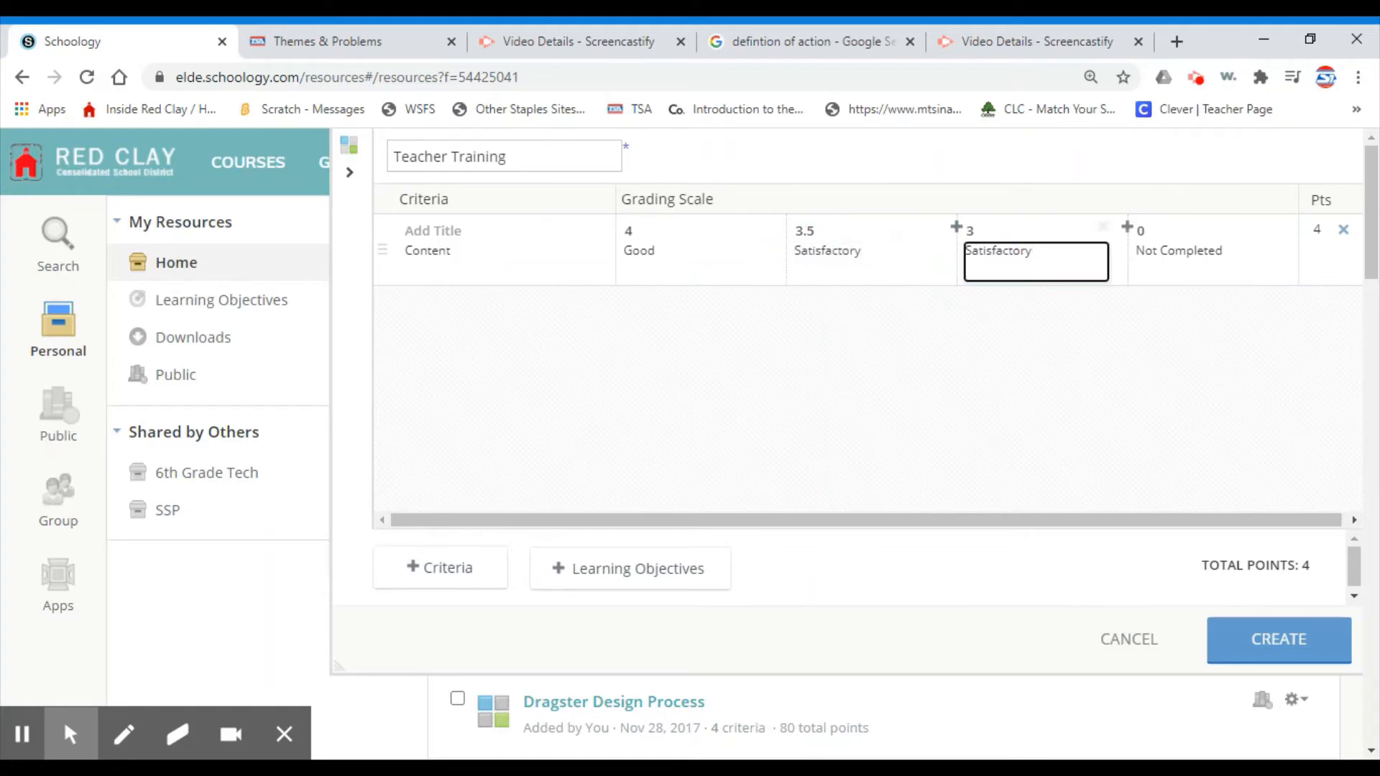
key("BackSpace")
key("BackSpace")
key("BackSpace")
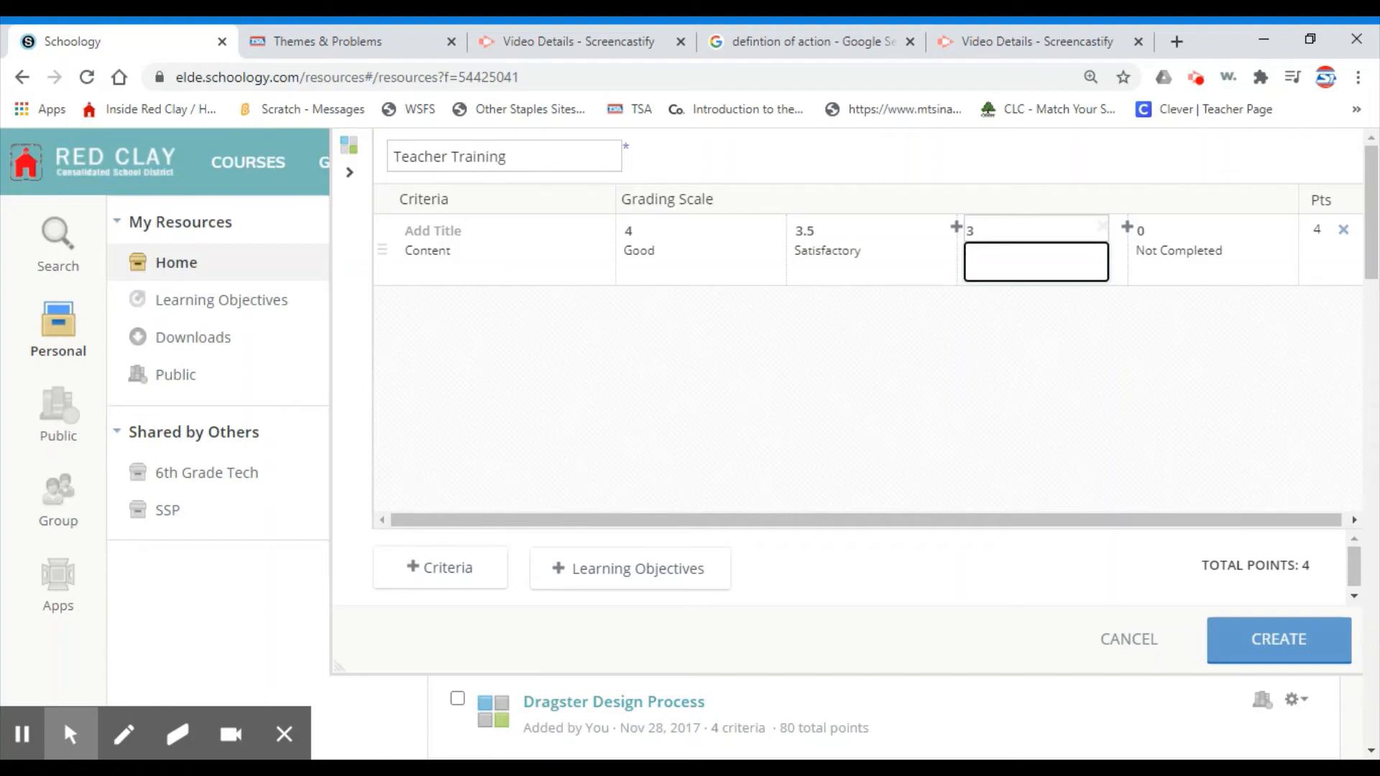
type("Needs Improvement")
Set the Satisfactory level's value to 7 points
left_click(827, 230)
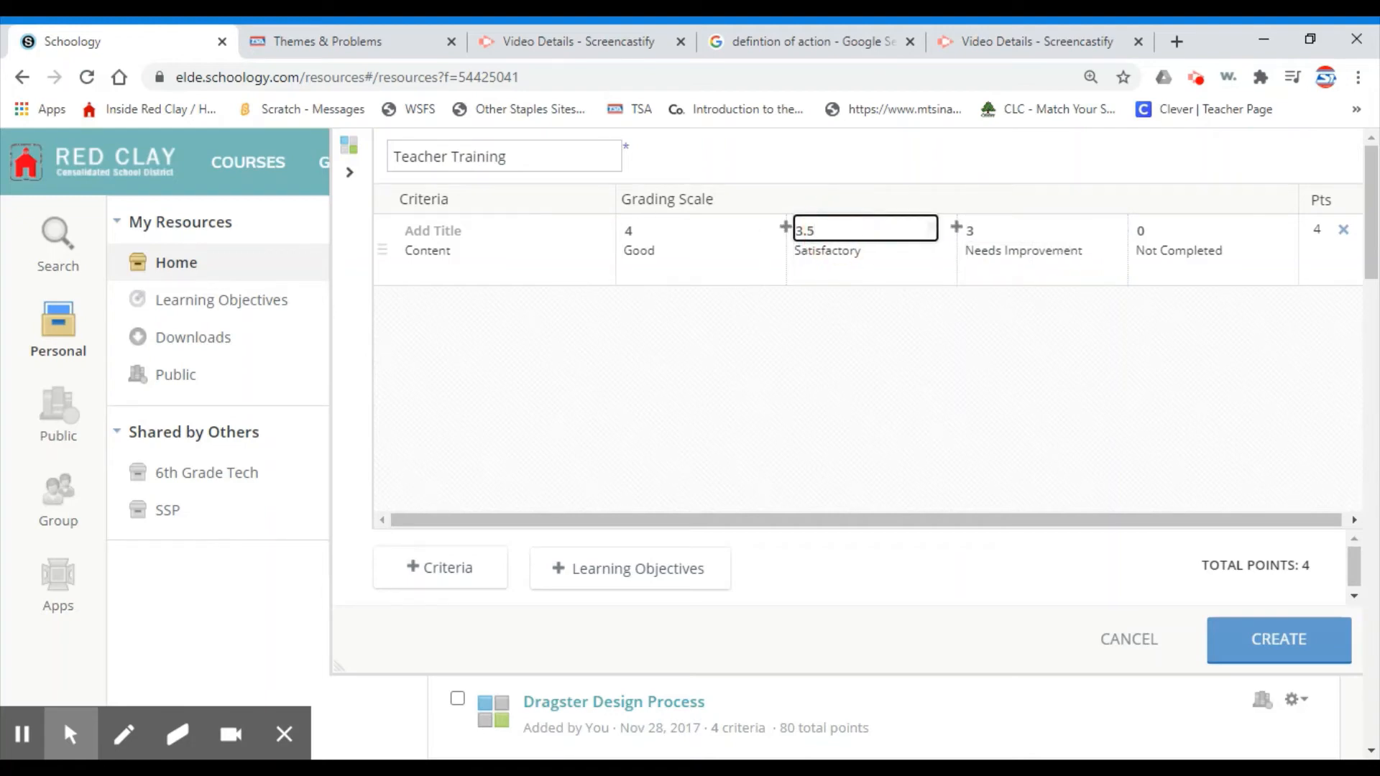
key("BackSpace")
type("7")
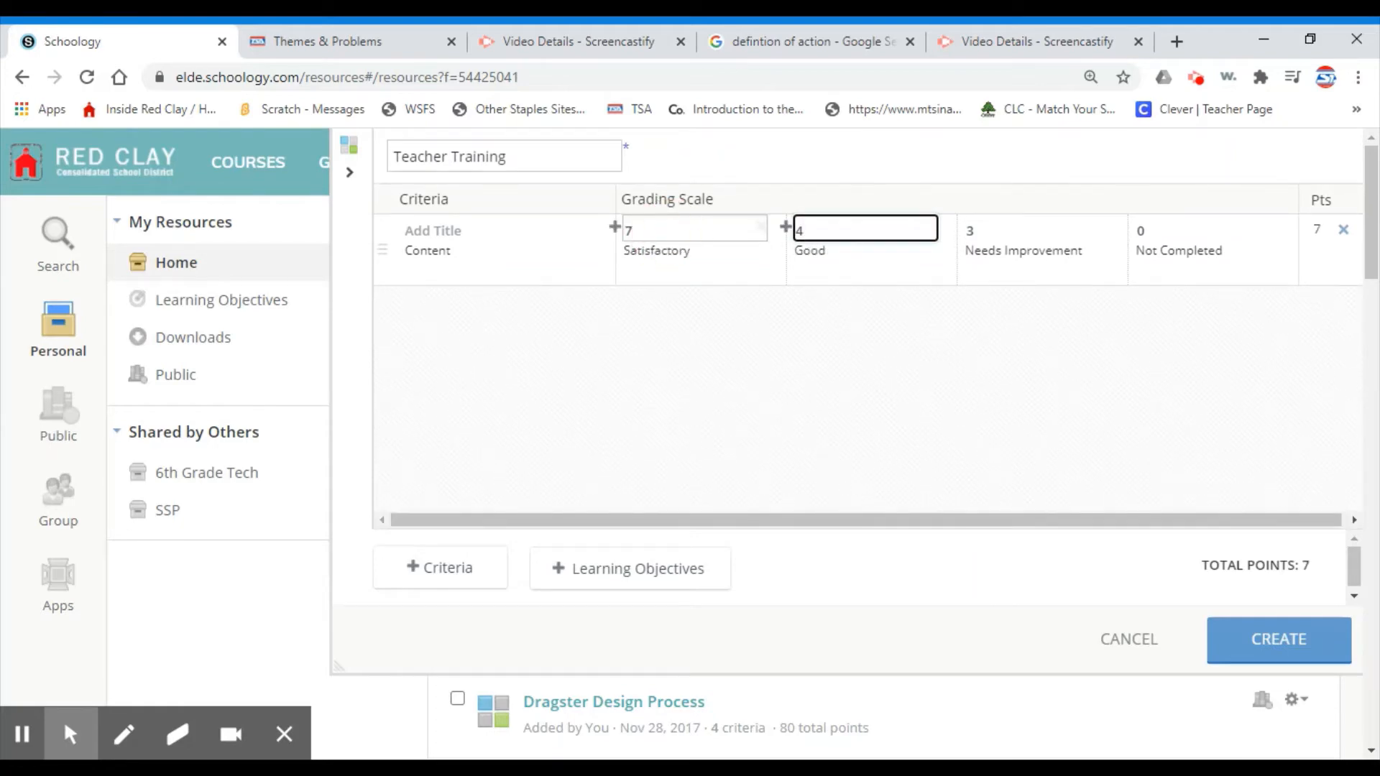
Set the Satisfactory level's value to 10 points
left_click(669, 229)
key("BackSpace")
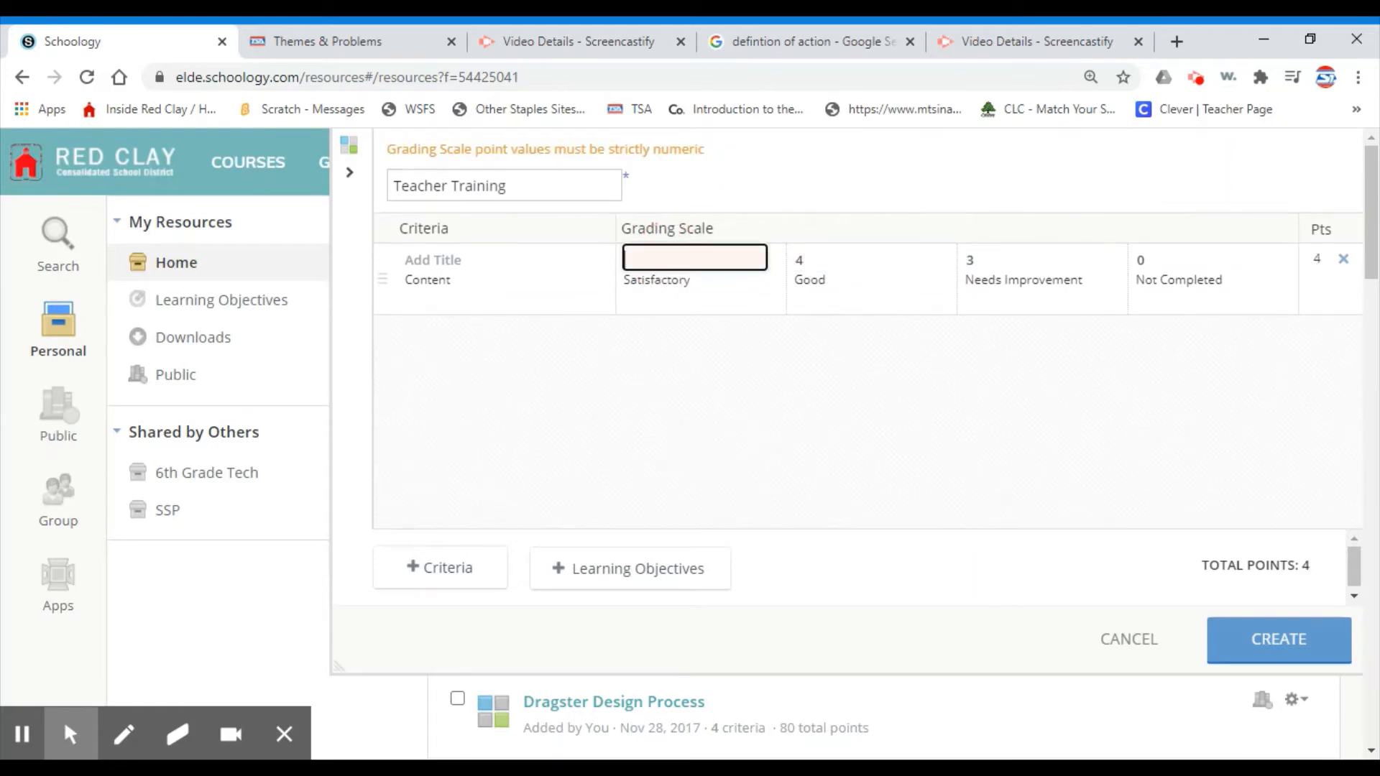
type("10")
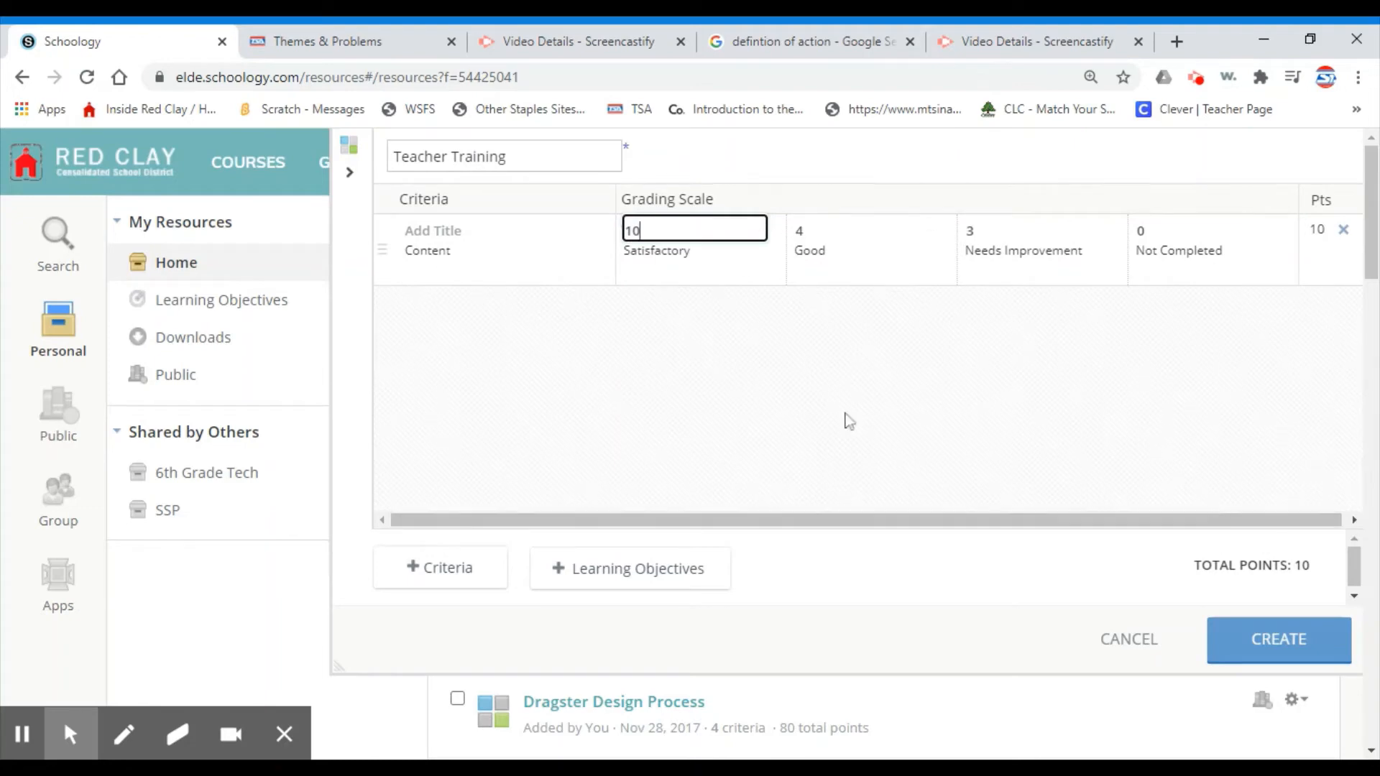
Add a second criterion row to the rubric and title the first criterion "Content"
left_click(448, 573)
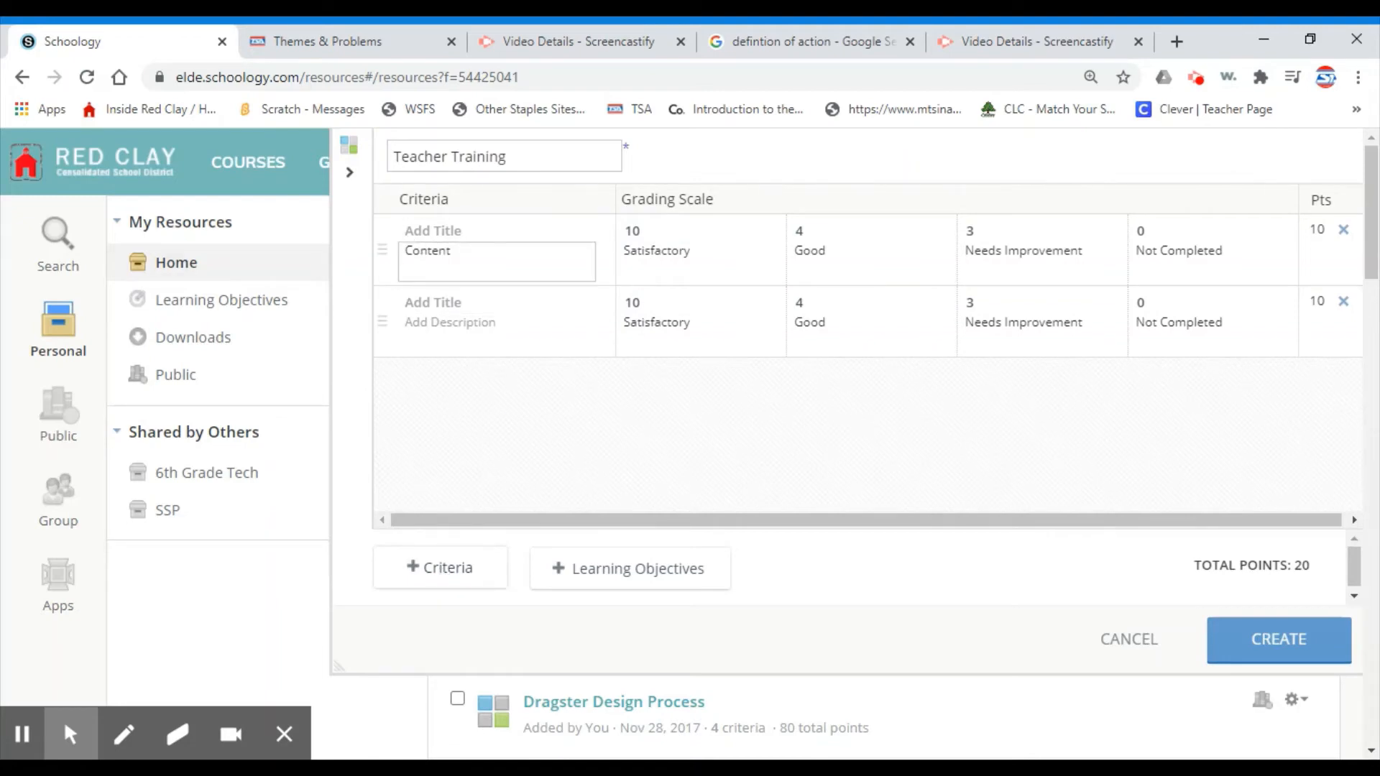
left_click(470, 230)
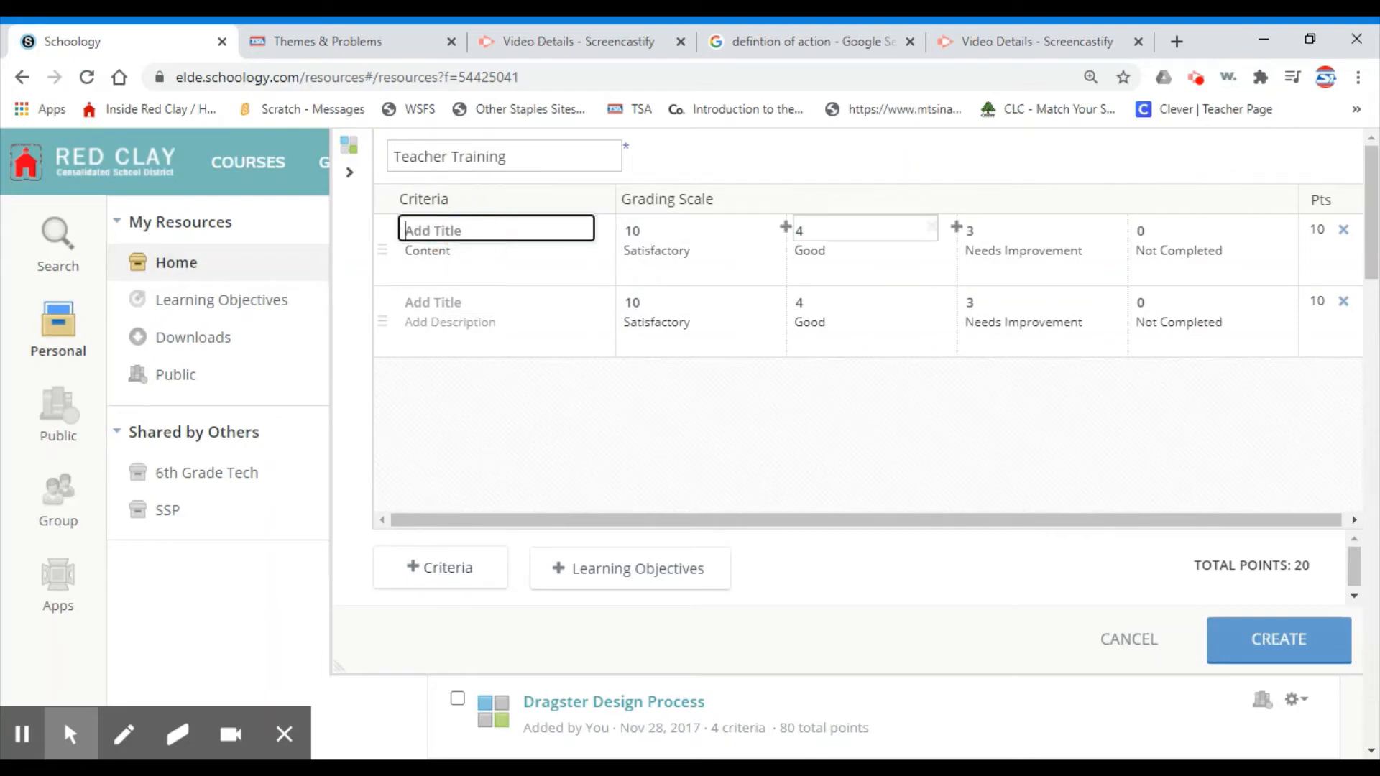
type("Content")
key("Tab")
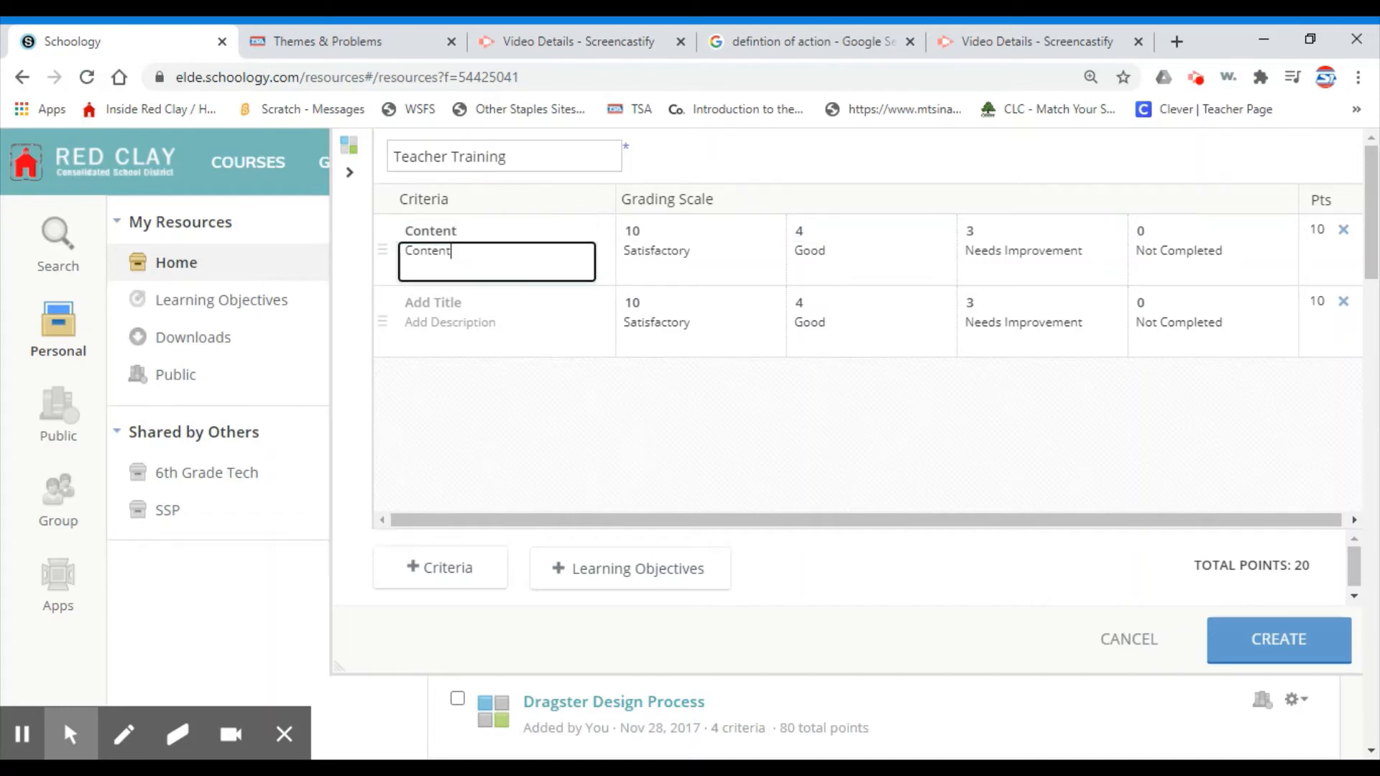
Replace the Content criterion's description with "Students work displays strong content and detail"
key("BackSpace")
key("BackSpace")
key("BackSpace")
key("BackSpace")
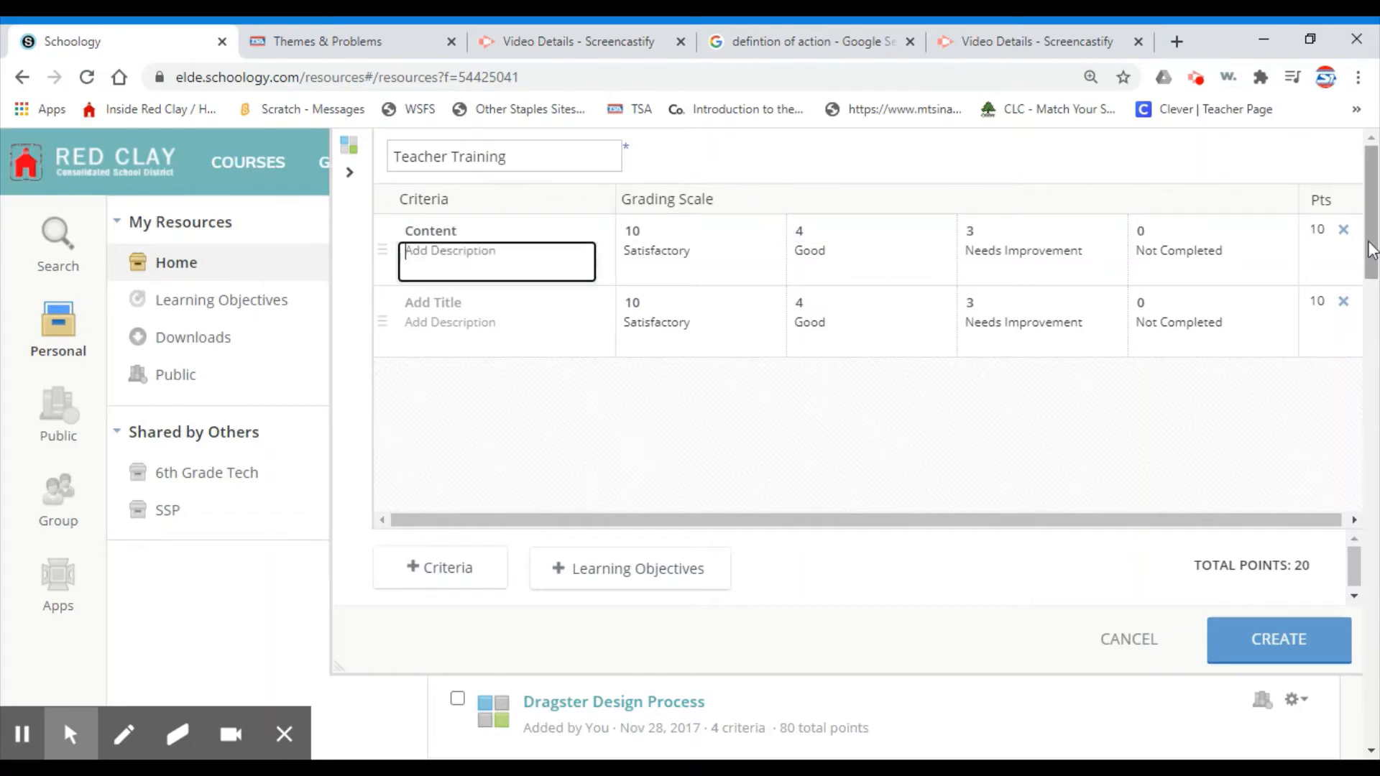
type("Students work displys")
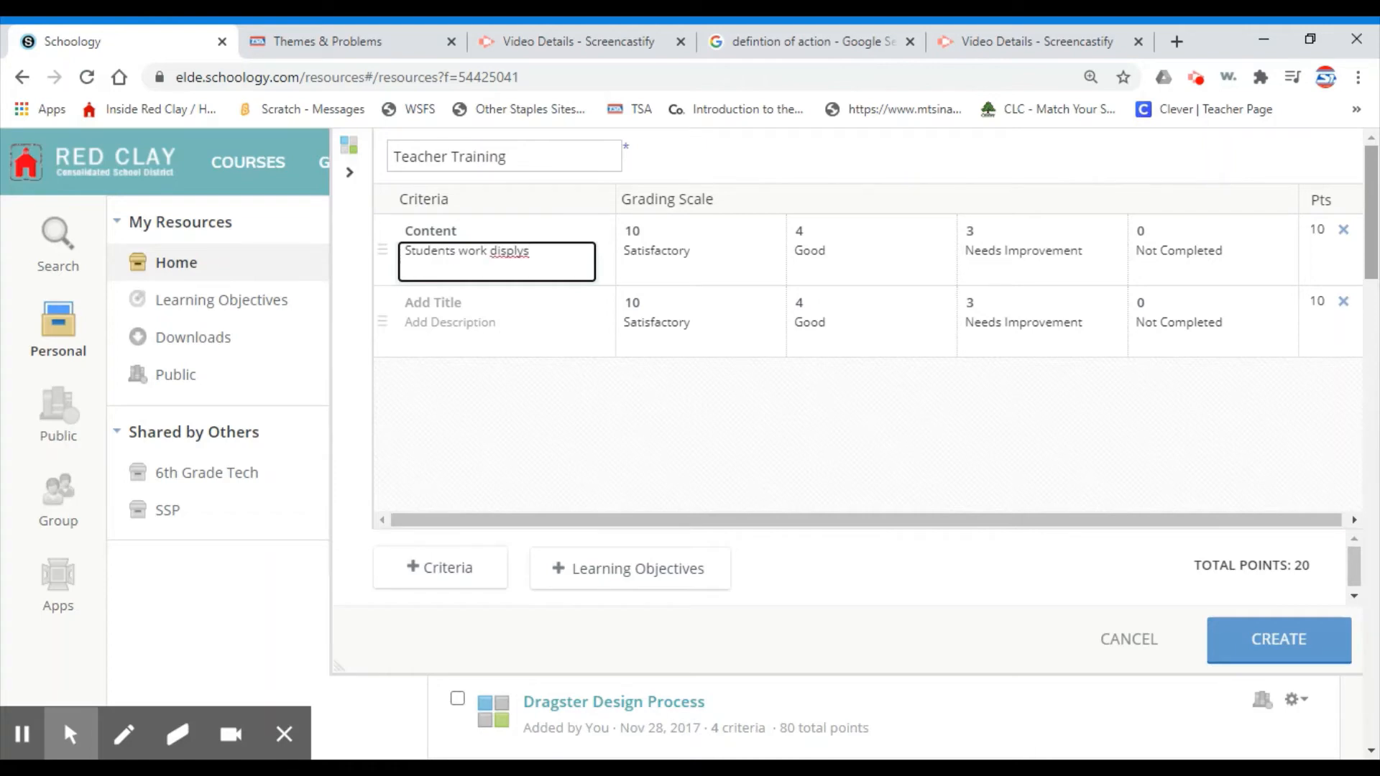
key("BackSpace")
key("BackSpace")
type("ays strong content and de")
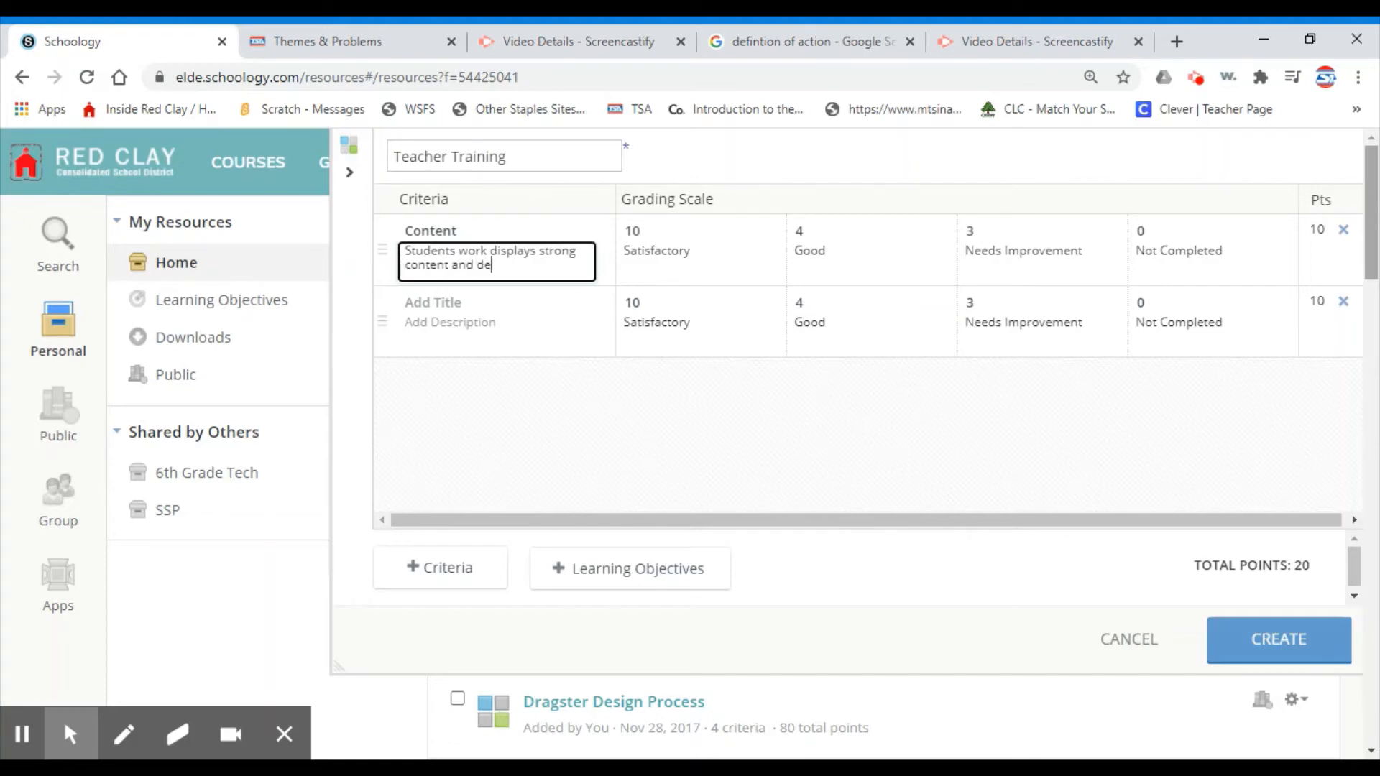
type("tail")
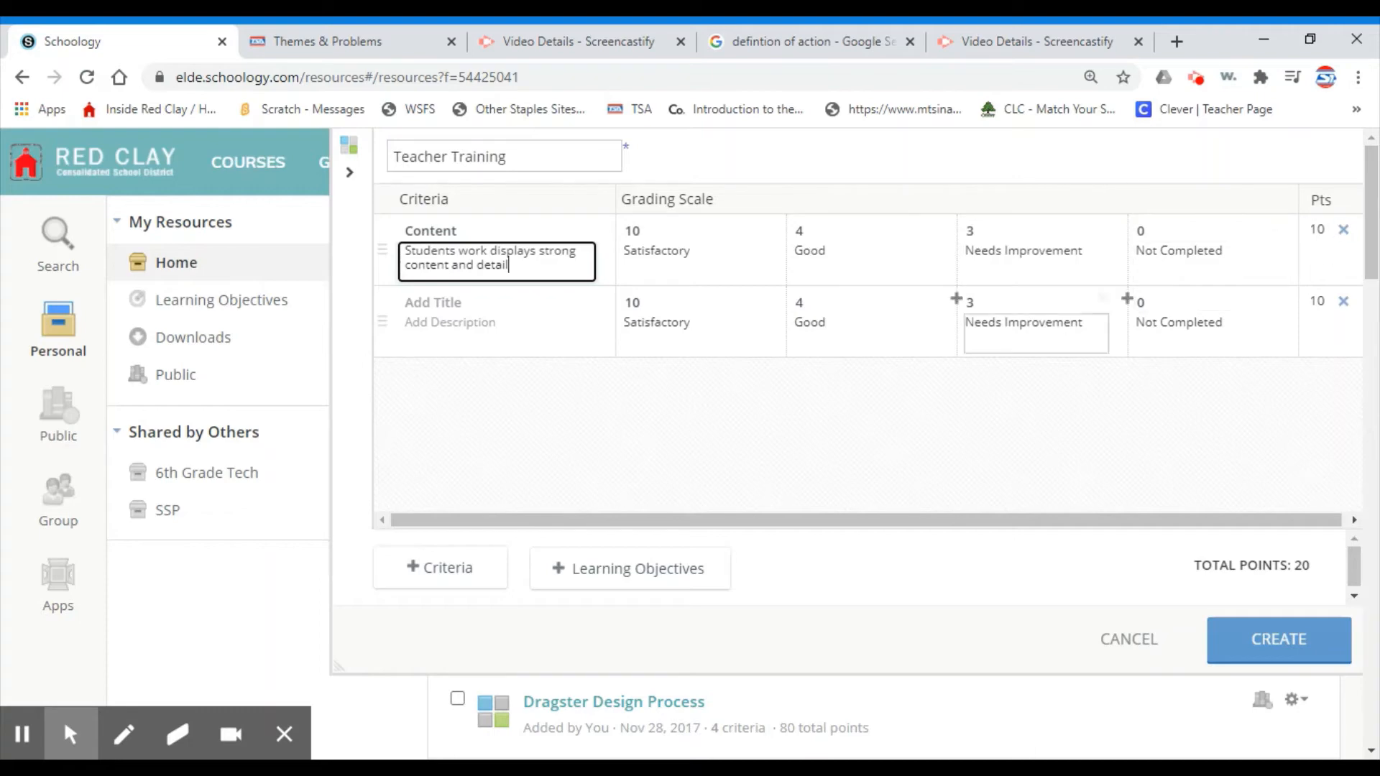
Title the second criterion "Vocabulary" and add a third criterion row to the rubric
left_click(445, 302)
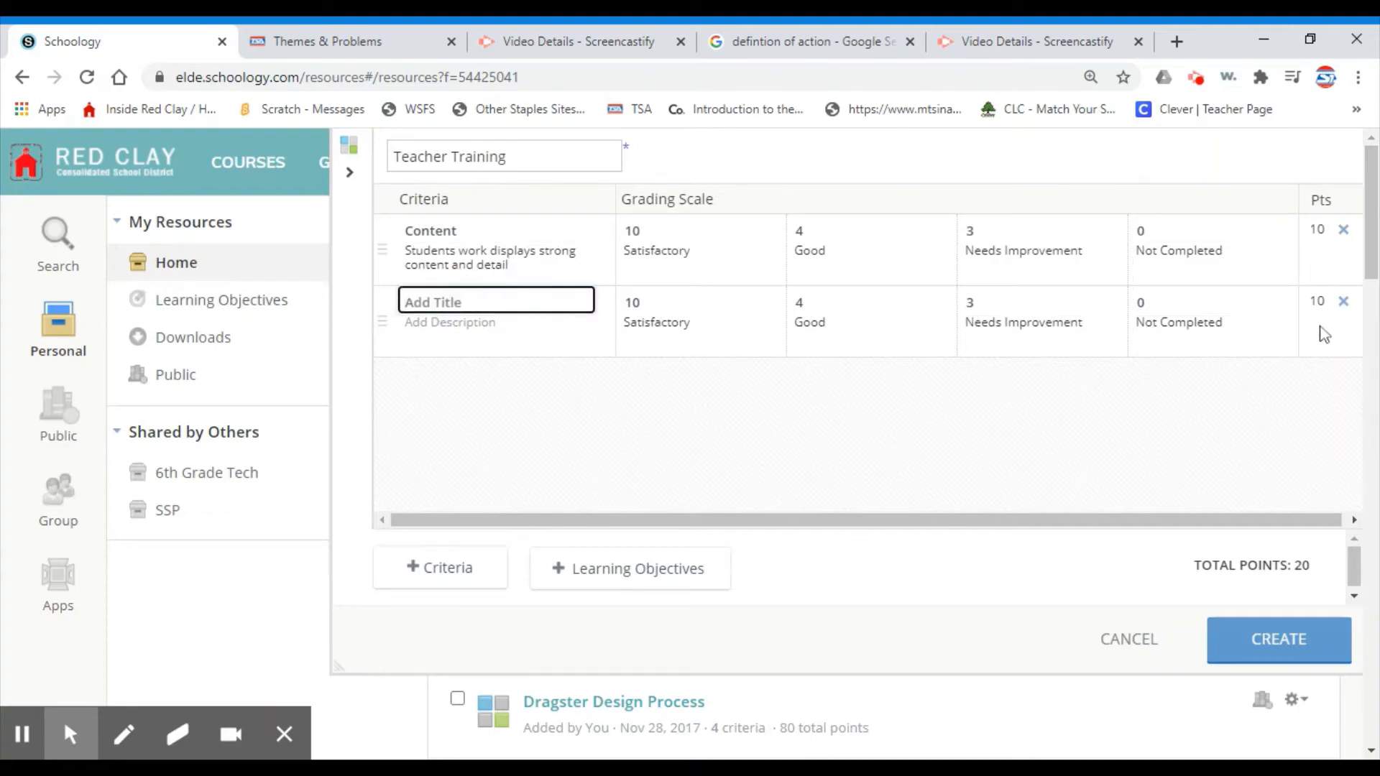
type("Vocabule")
left_click(498, 333)
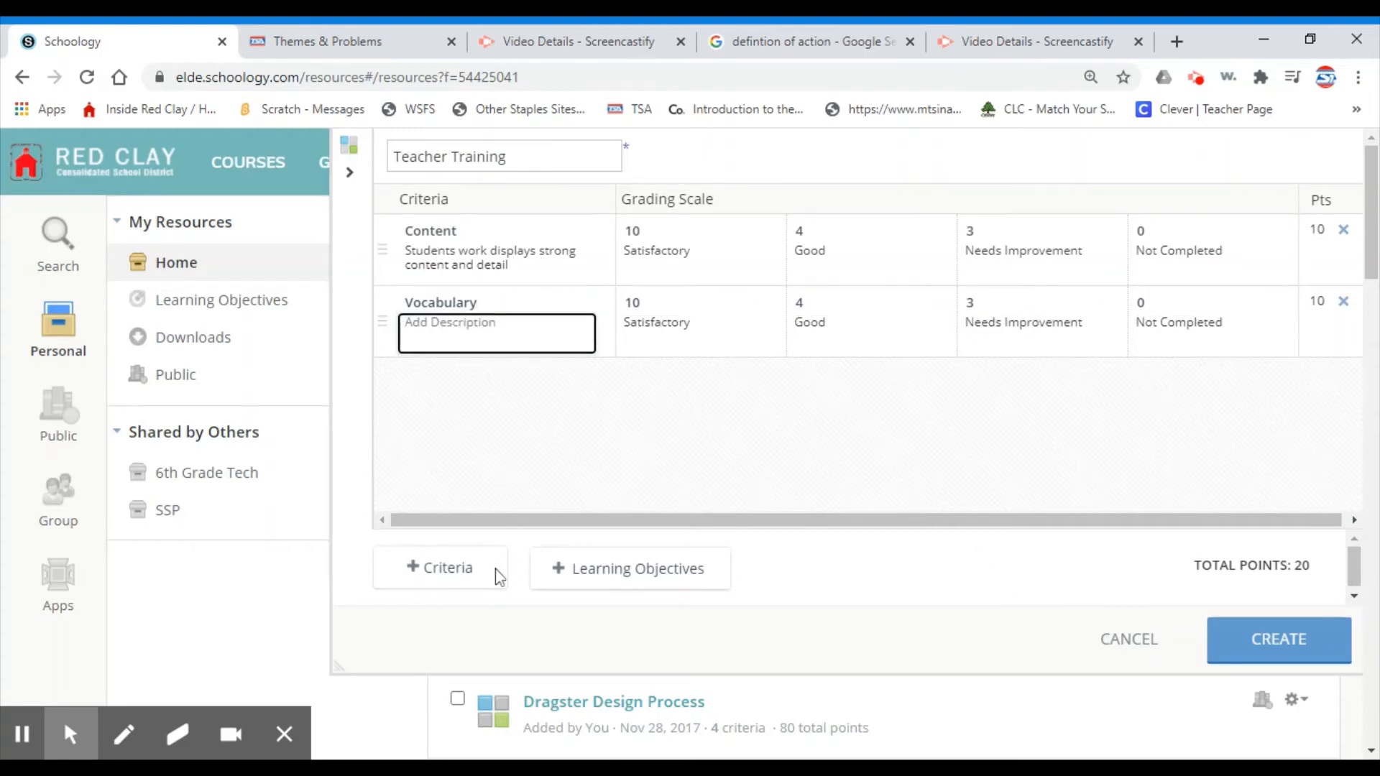
left_click(474, 584)
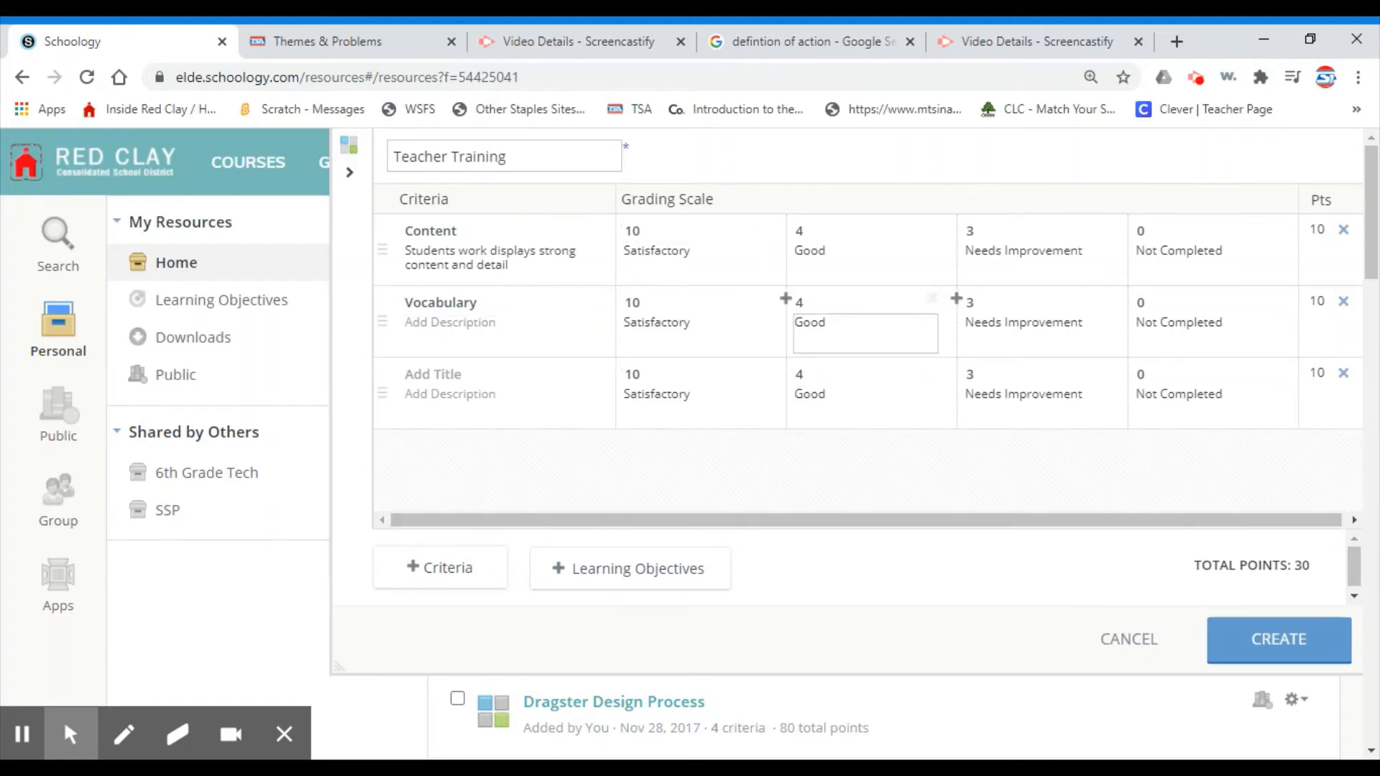
Set the Good level to 7 points for the Content, Vocabulary and untitled third criteria
left_click(826, 228)
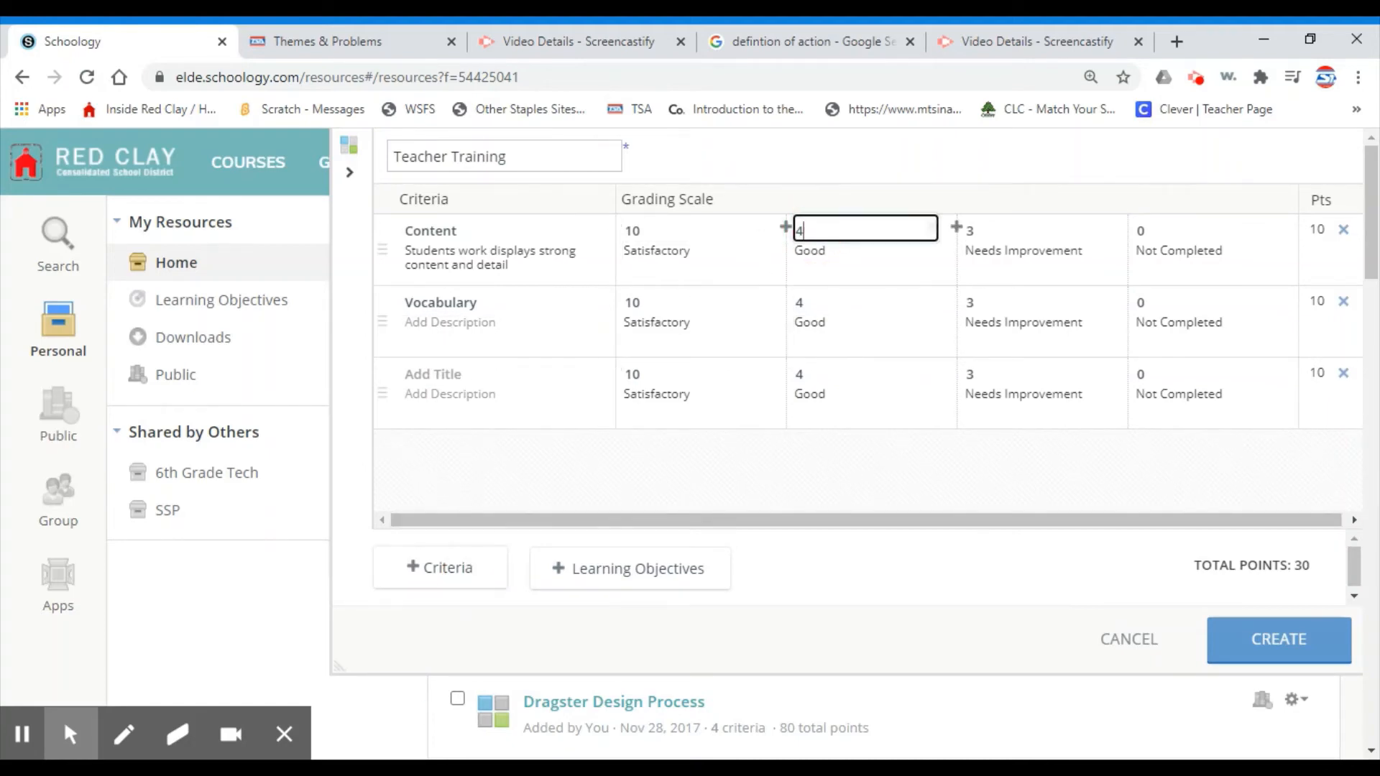
key("BackSpace")
type("7")
left_click(834, 300)
key("BackSpace")
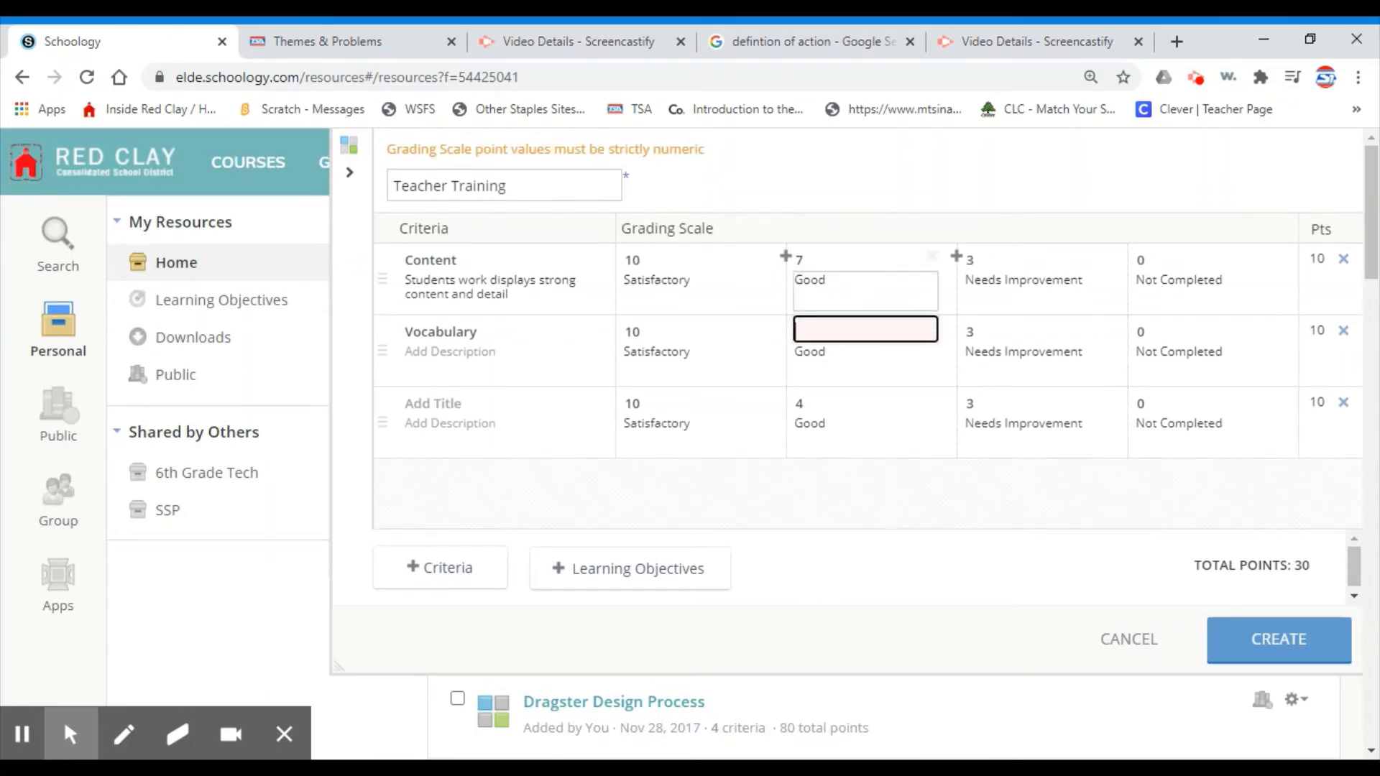
type("7")
left_click(836, 372)
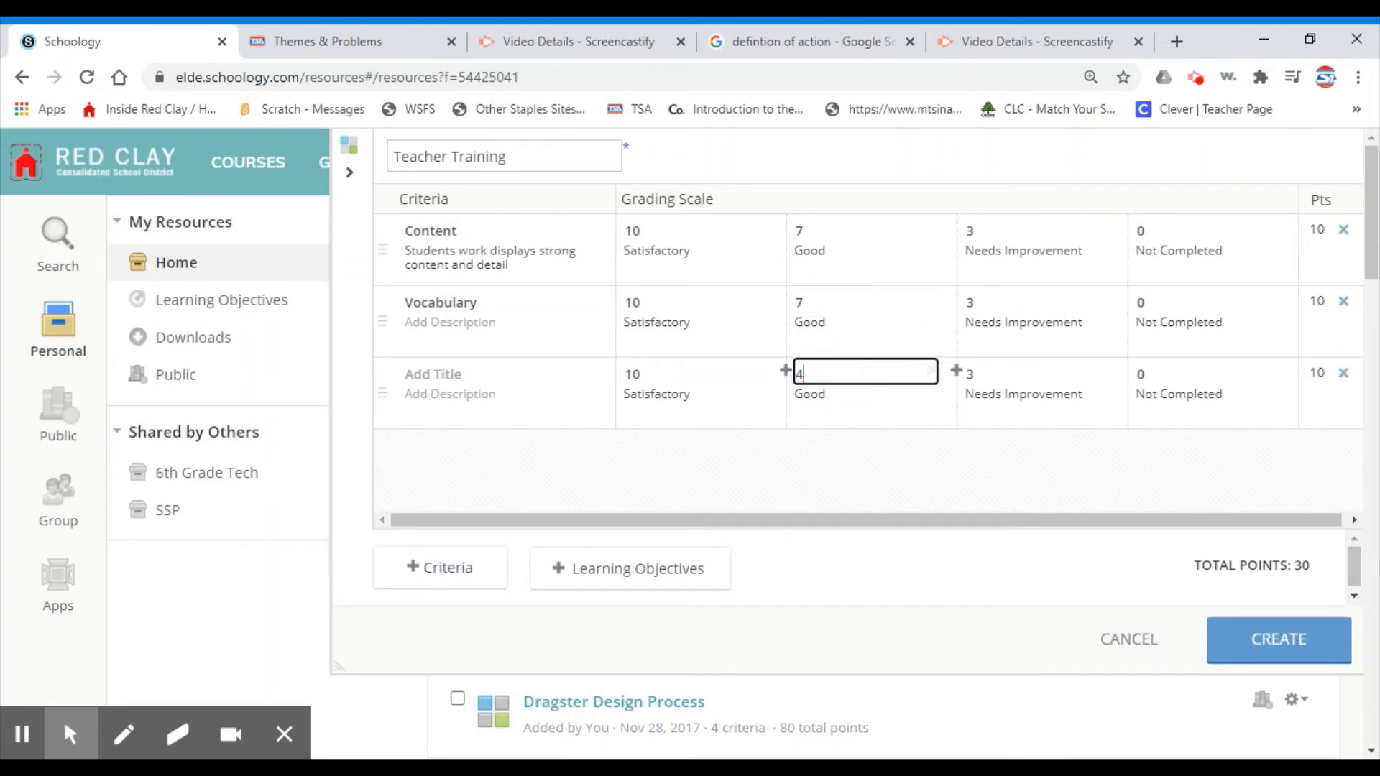
key("BackSpace")
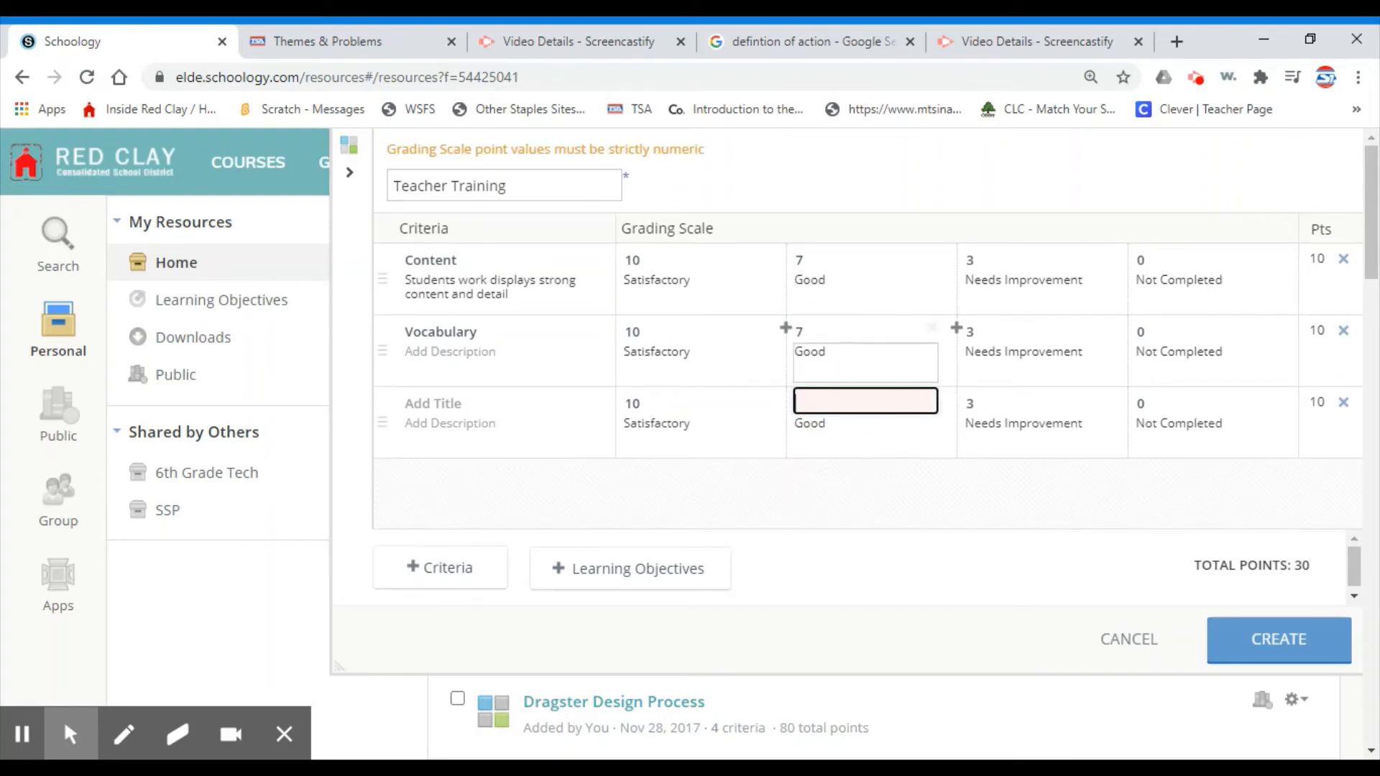
type("7")
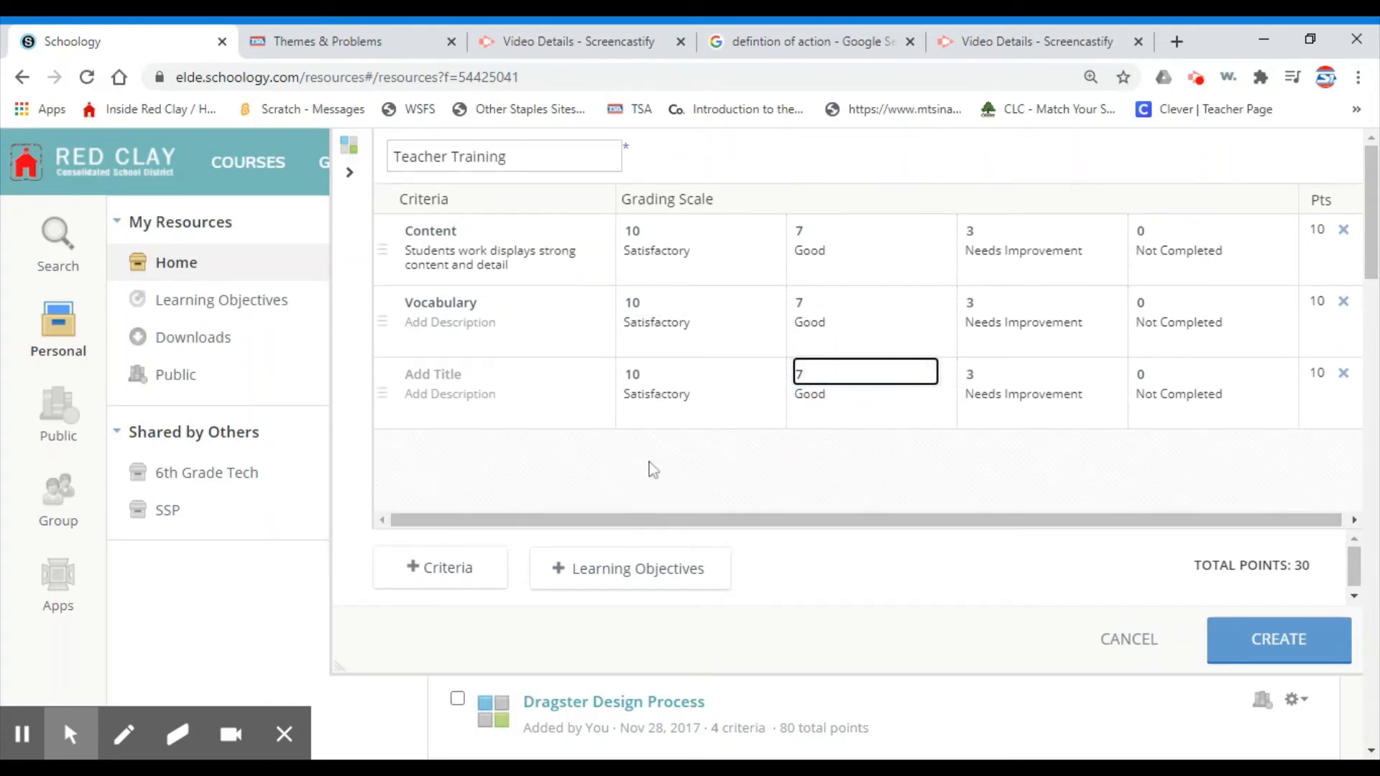
left_click(845, 464)
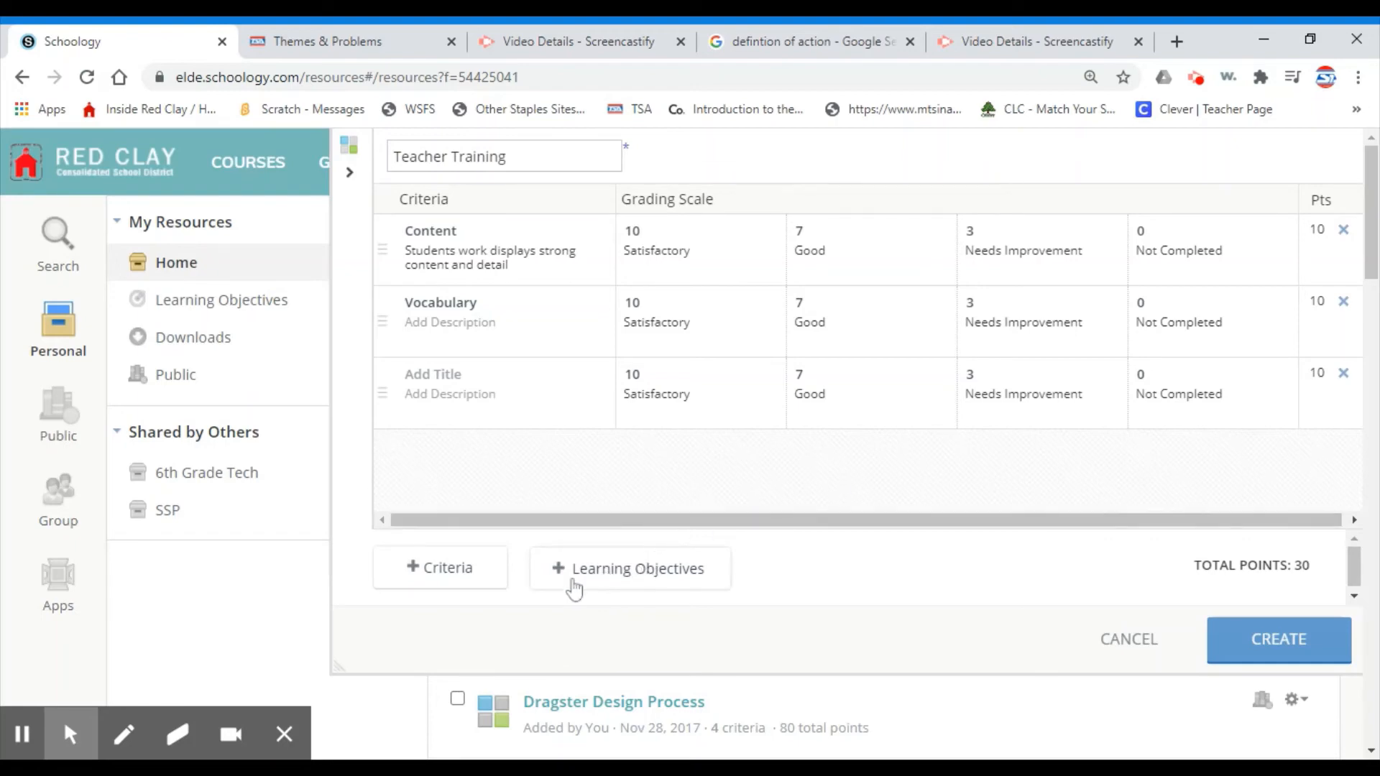
Open the learning objectives browser for the rubric and look at the Common Core subjects before returning to the full list
left_click(610, 579)
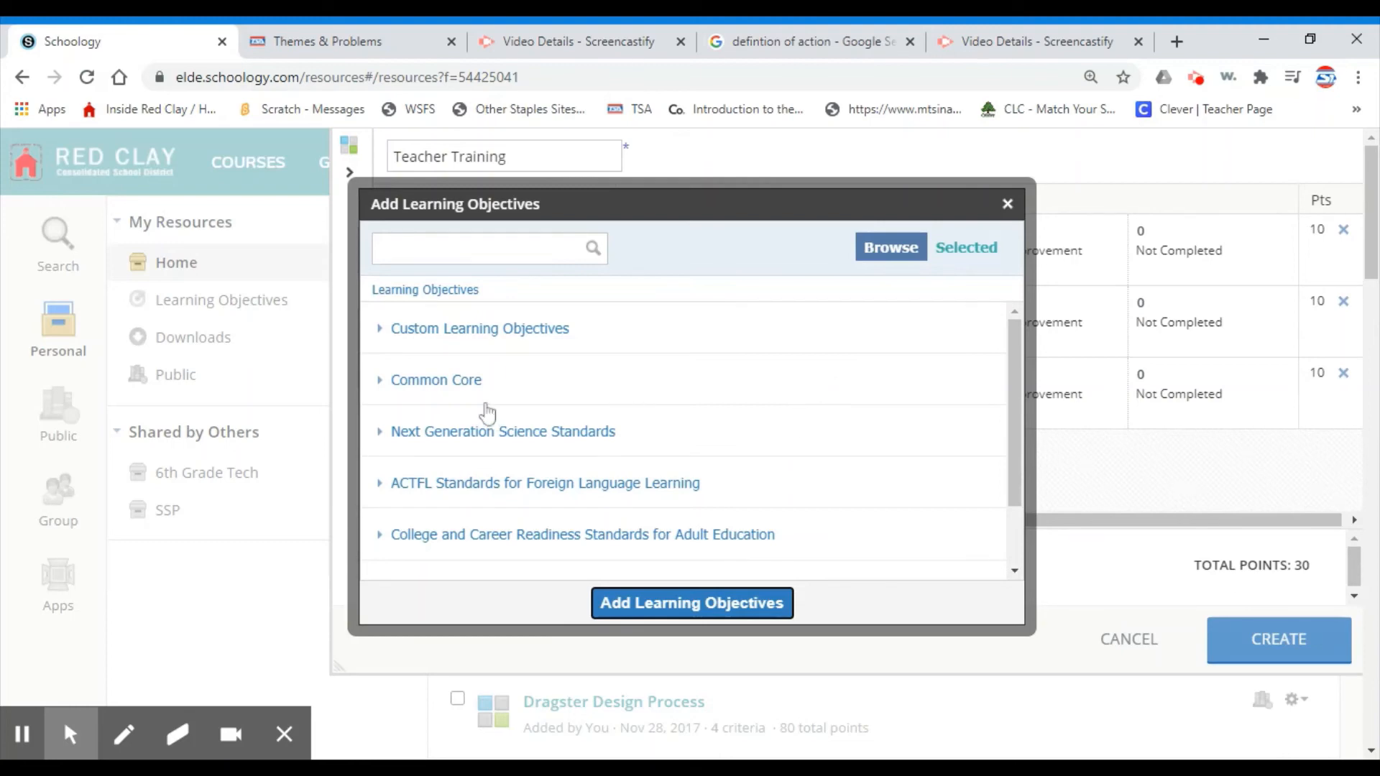
scroll(678, 403, "down", 2)
scroll(680, 406, "up", 2)
left_click(440, 387)
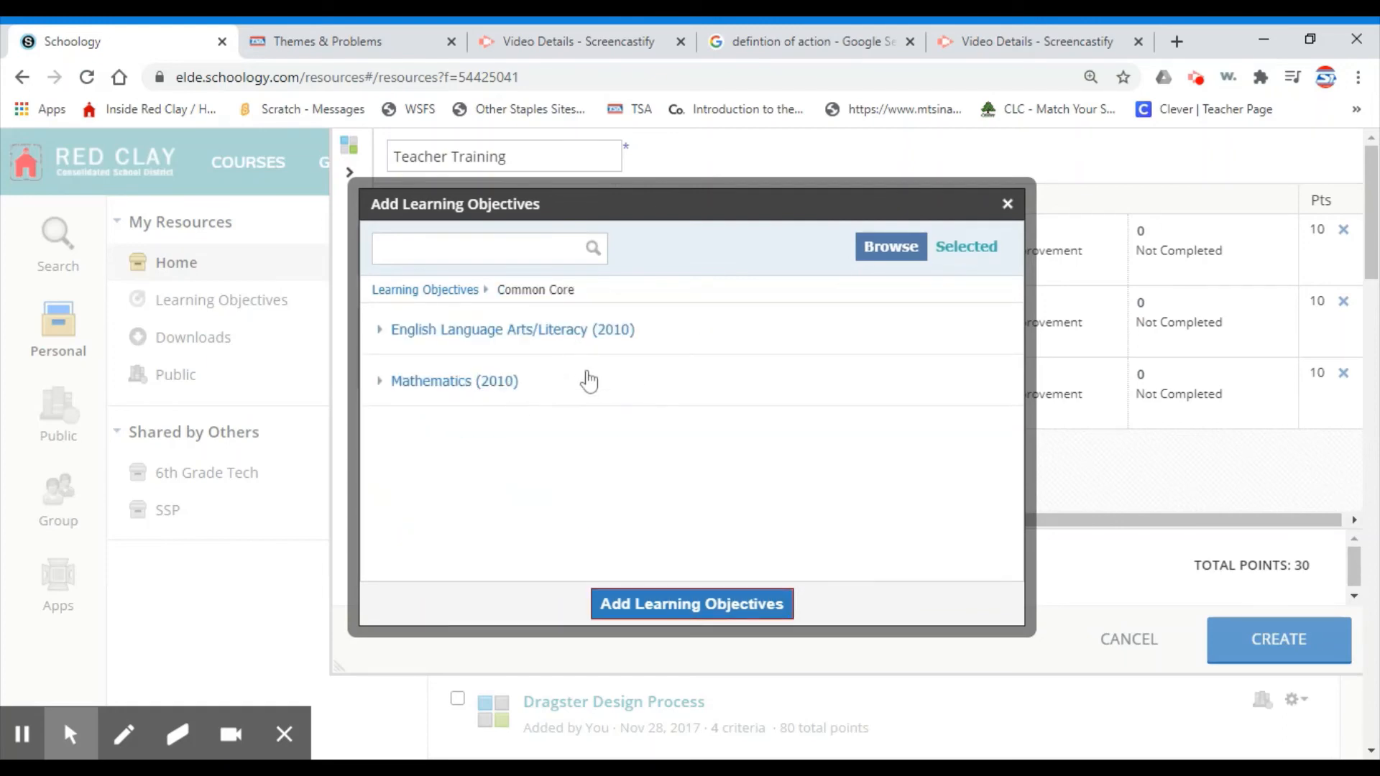
left_click(435, 291)
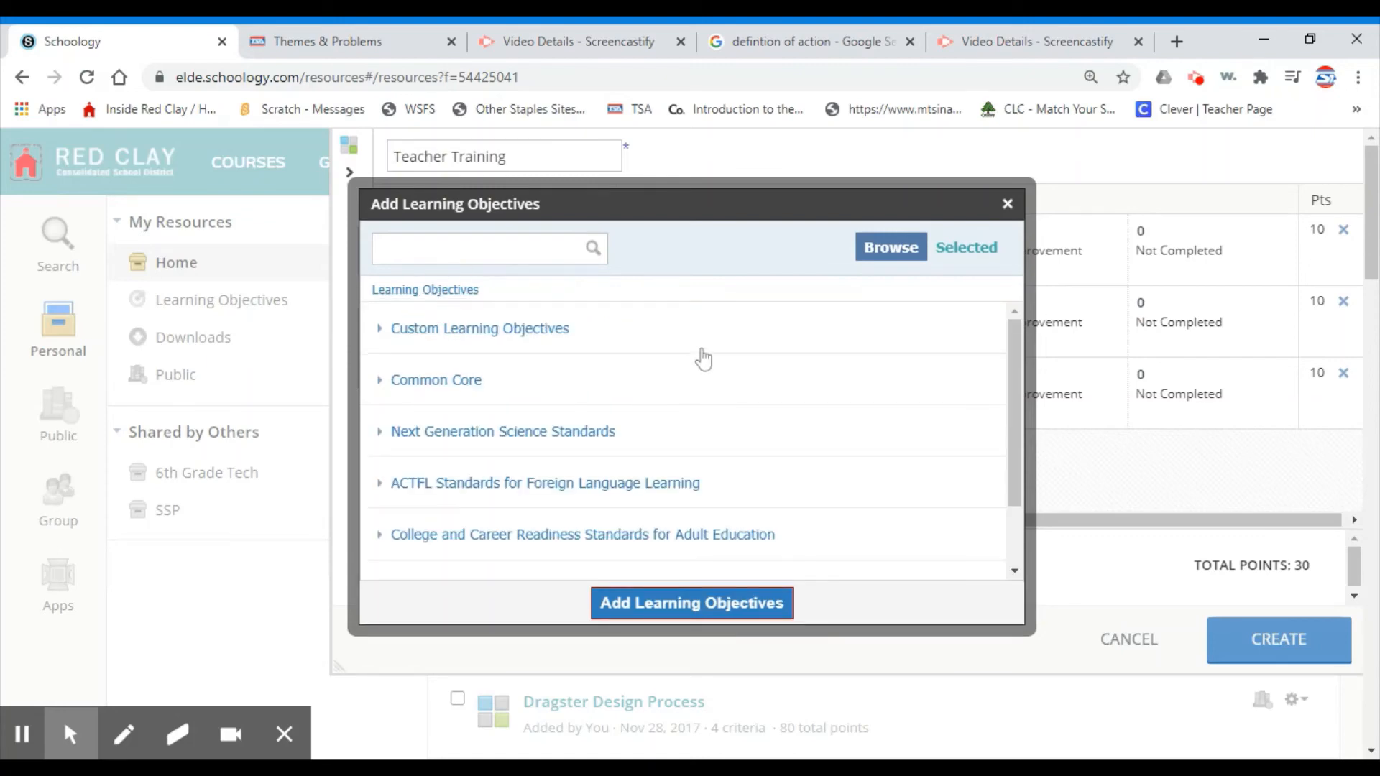
Browse the State Standards learning objectives to Delaware's Content Standards
scroll(800, 395, "down", 2)
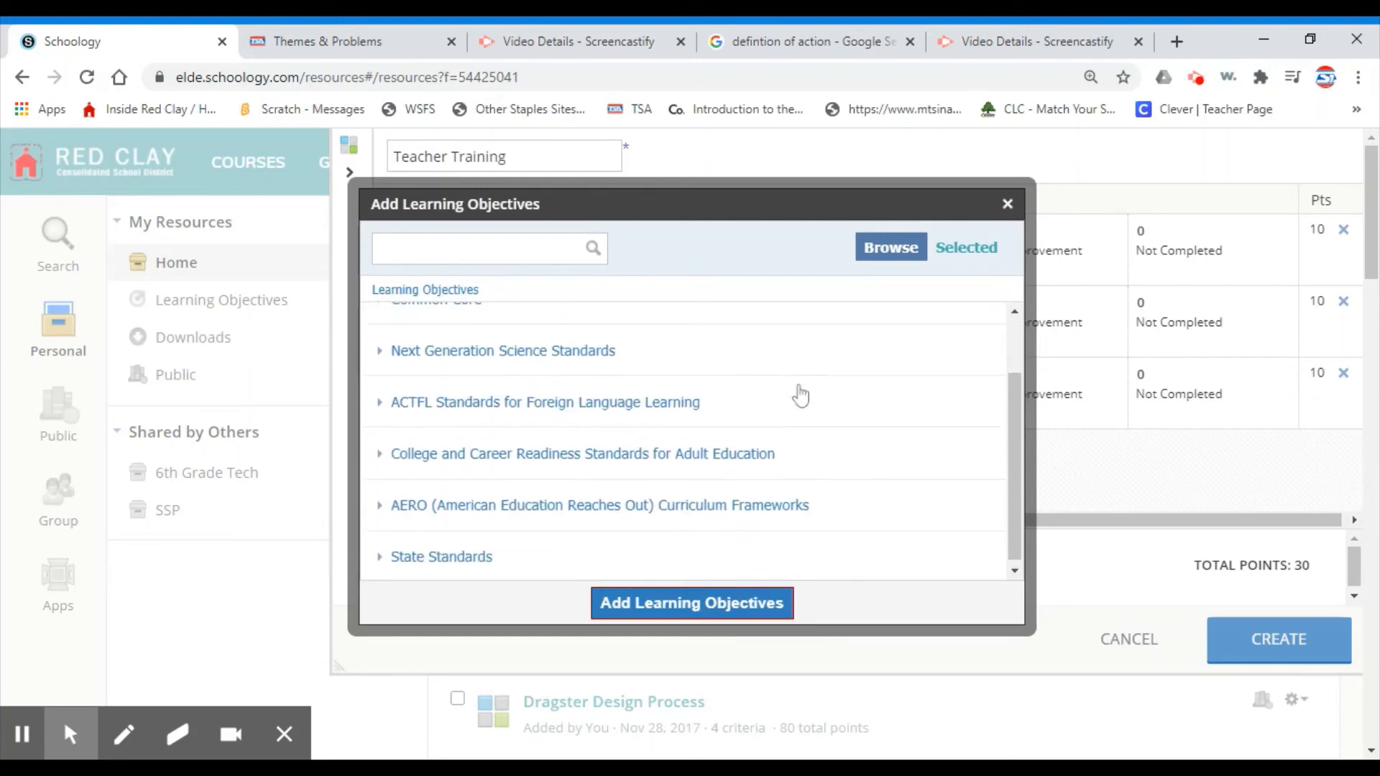
left_click(463, 557)
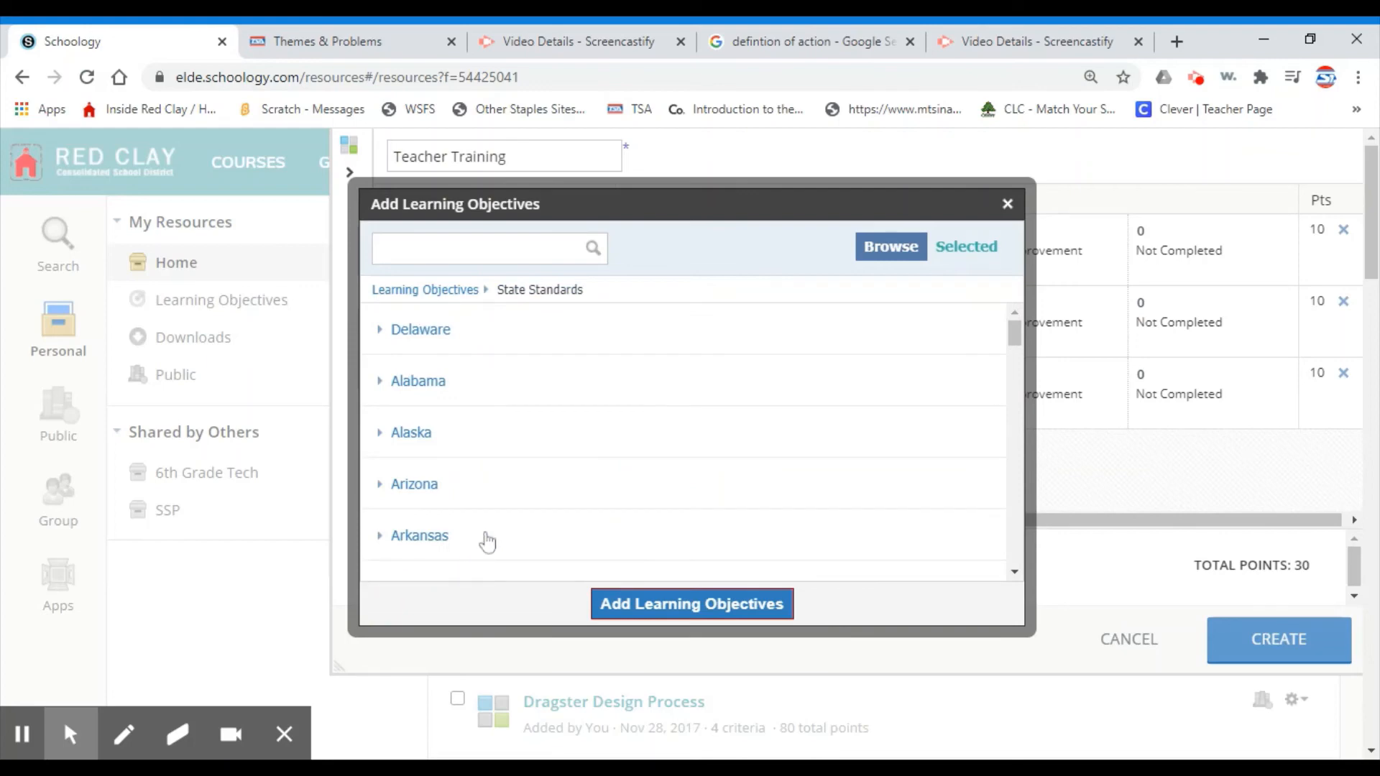
left_click(421, 331)
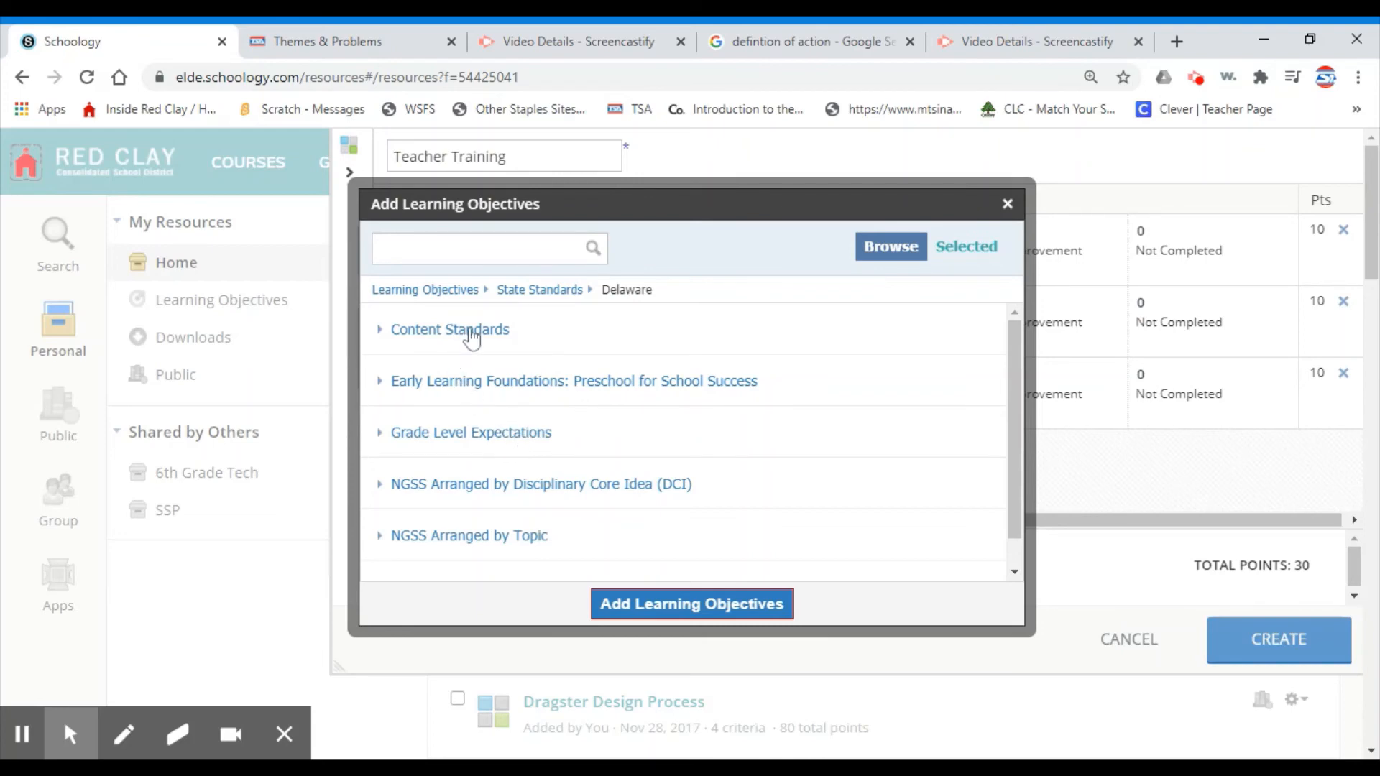
scroll(772, 365, "down", 1)
scroll(768, 370, "up", 1)
left_click(478, 332)
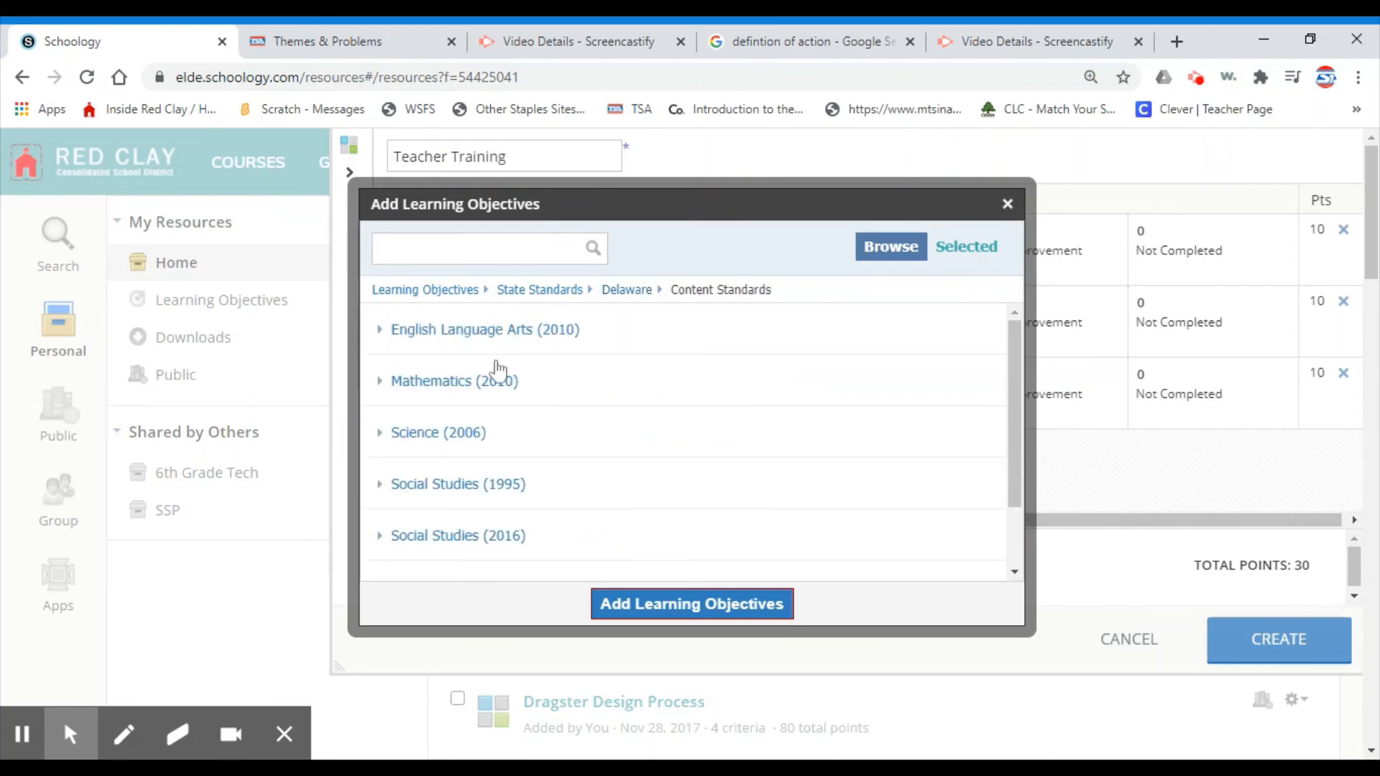
Open the Technology (2007) standards for Grades 6-8 down to Methodology objective TEC.6-8.M2.01
scroll(610, 412, "down", 3)
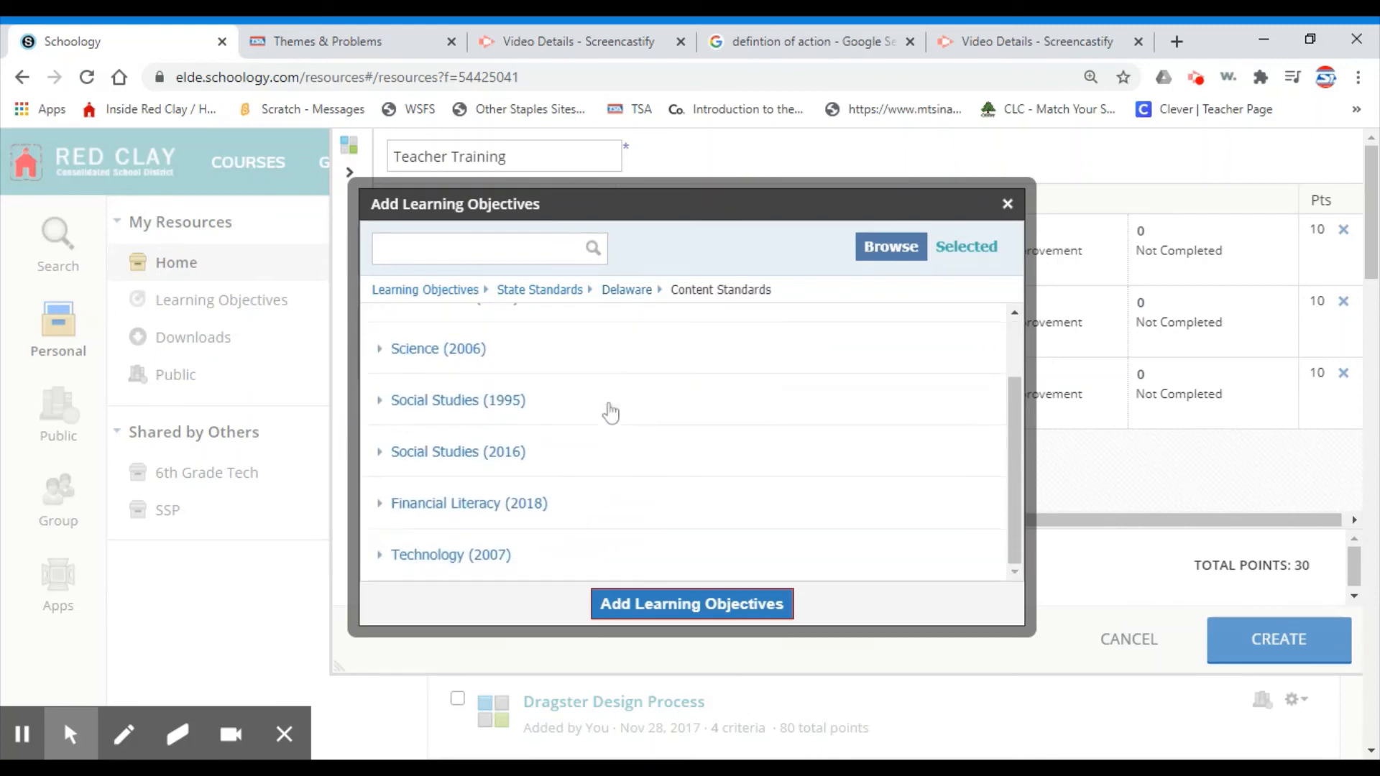
left_click(451, 557)
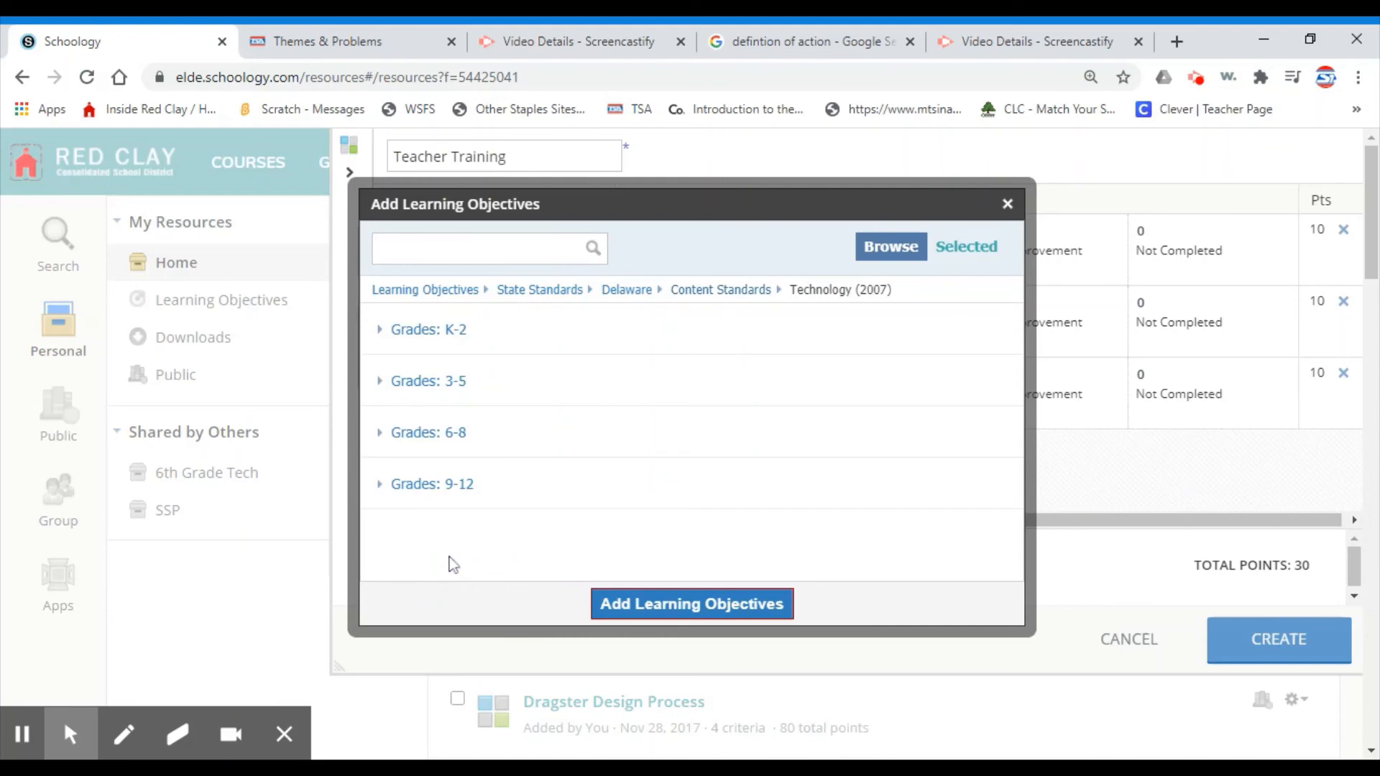
left_click(427, 435)
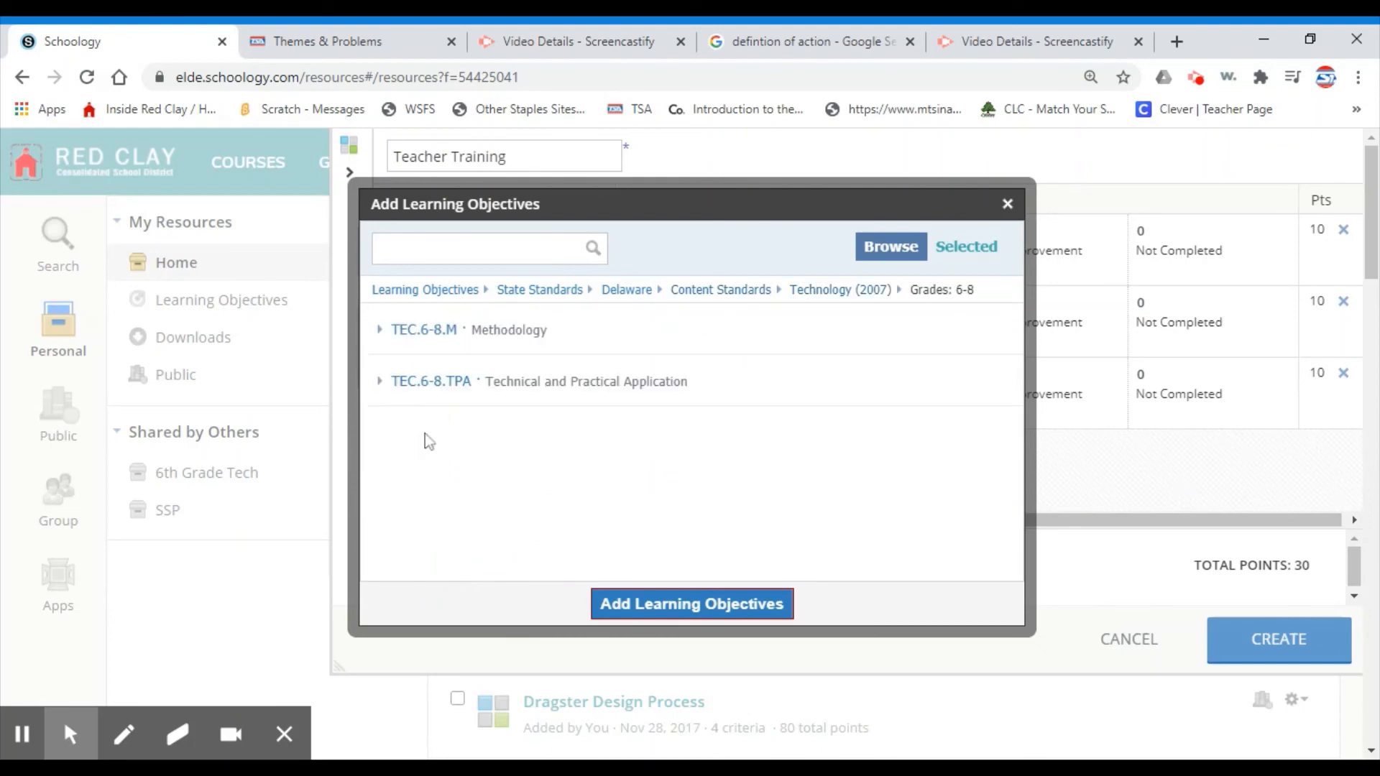
left_click(415, 331)
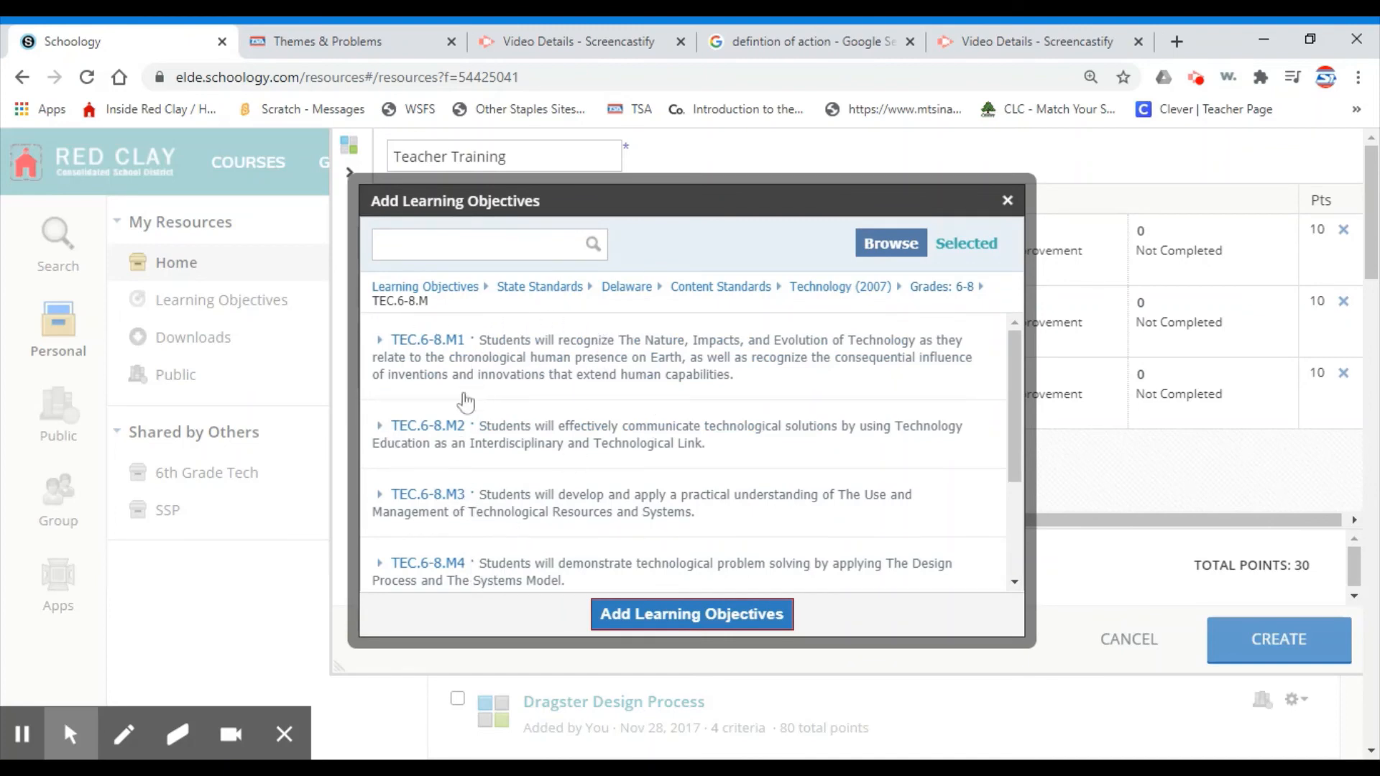
left_click(427, 430)
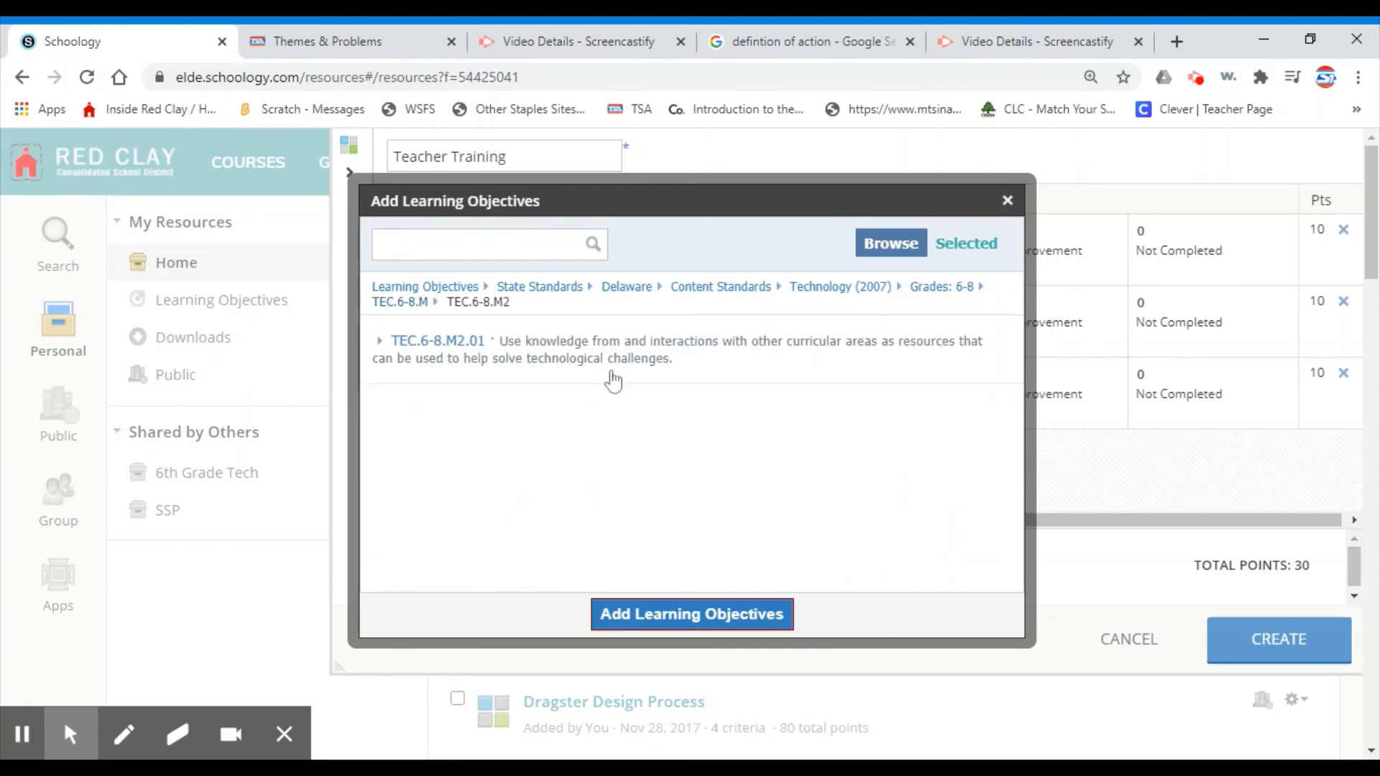
left_click(453, 343)
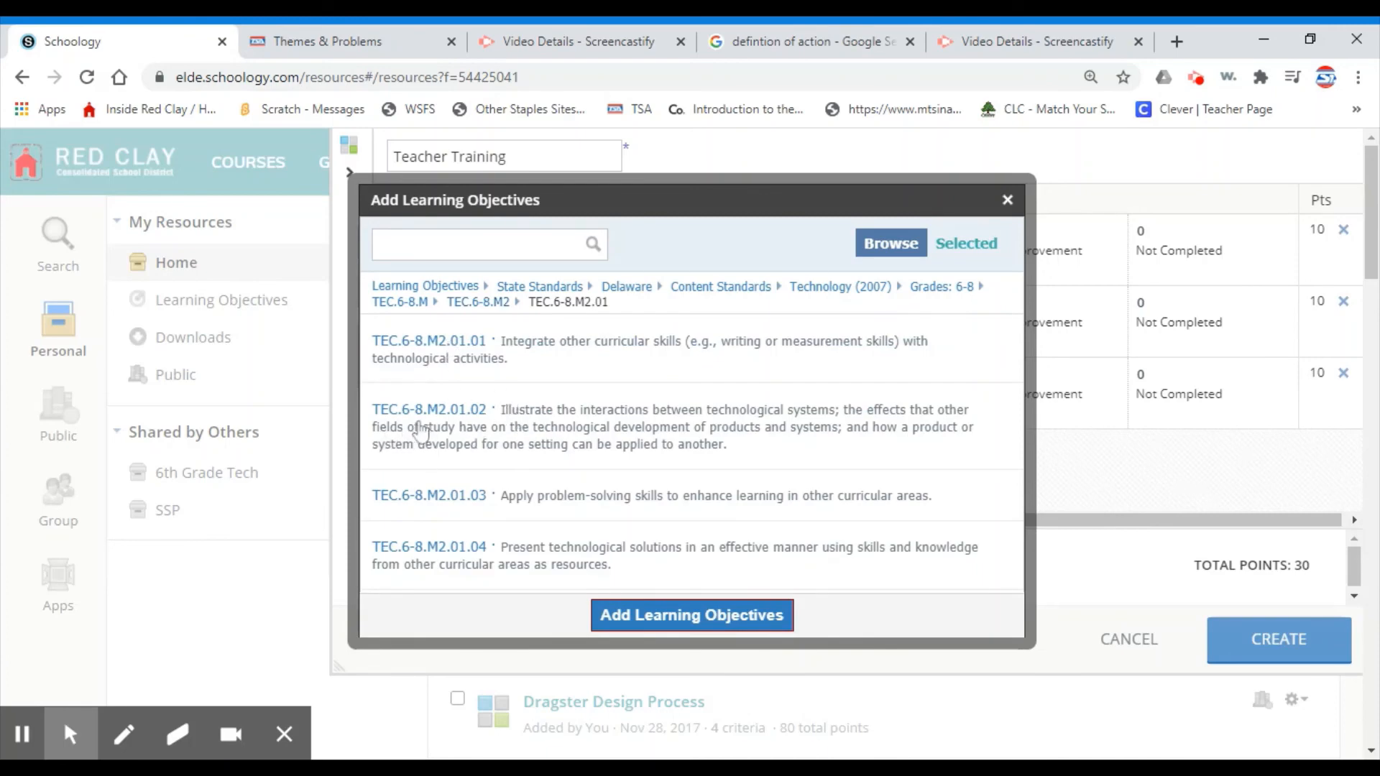
Add learning objectives TEC.6-8.M2.01.01, TEC.6-8.M2.01.02, TEC.6-8.M2.01.03 and TEC.6-8.M2.01.04 to the rubric and review their rows
left_click(435, 348)
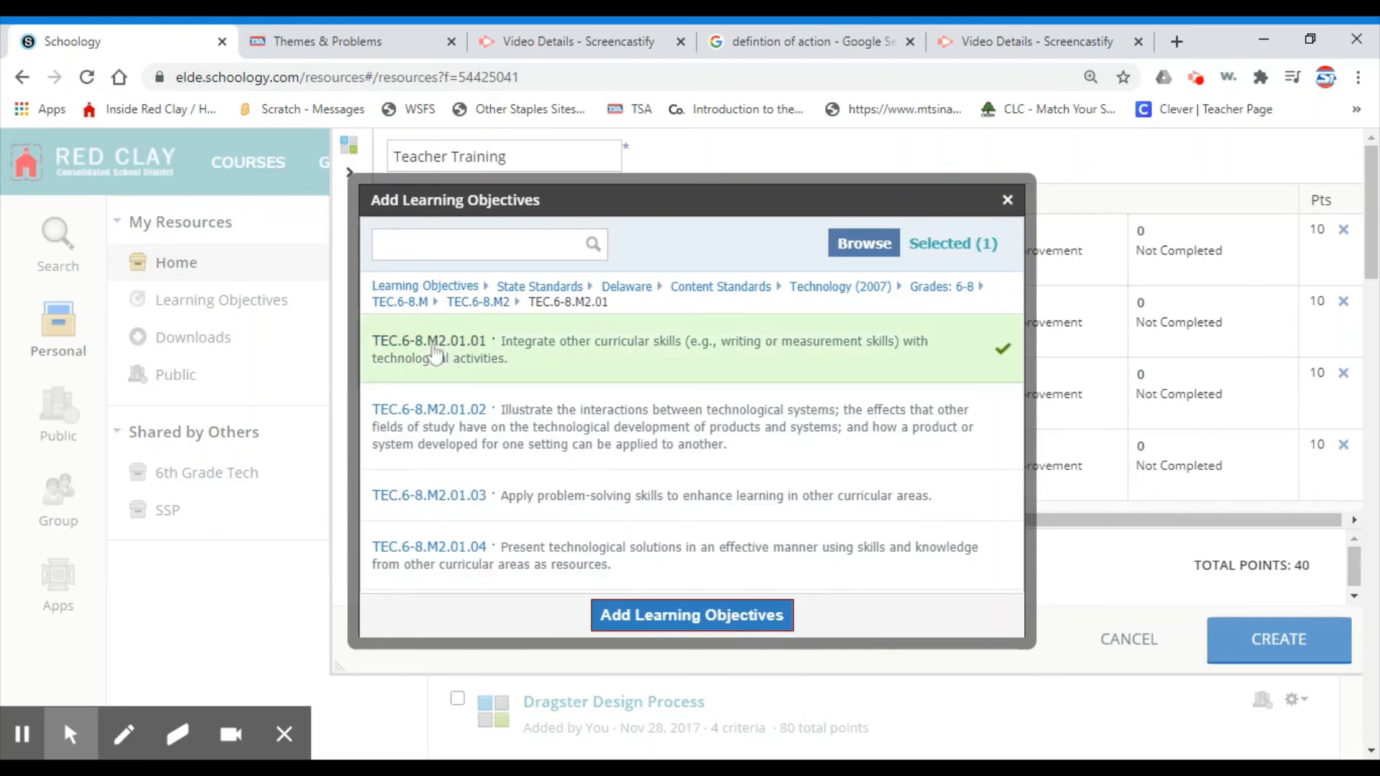
left_click(455, 421)
left_click(467, 502)
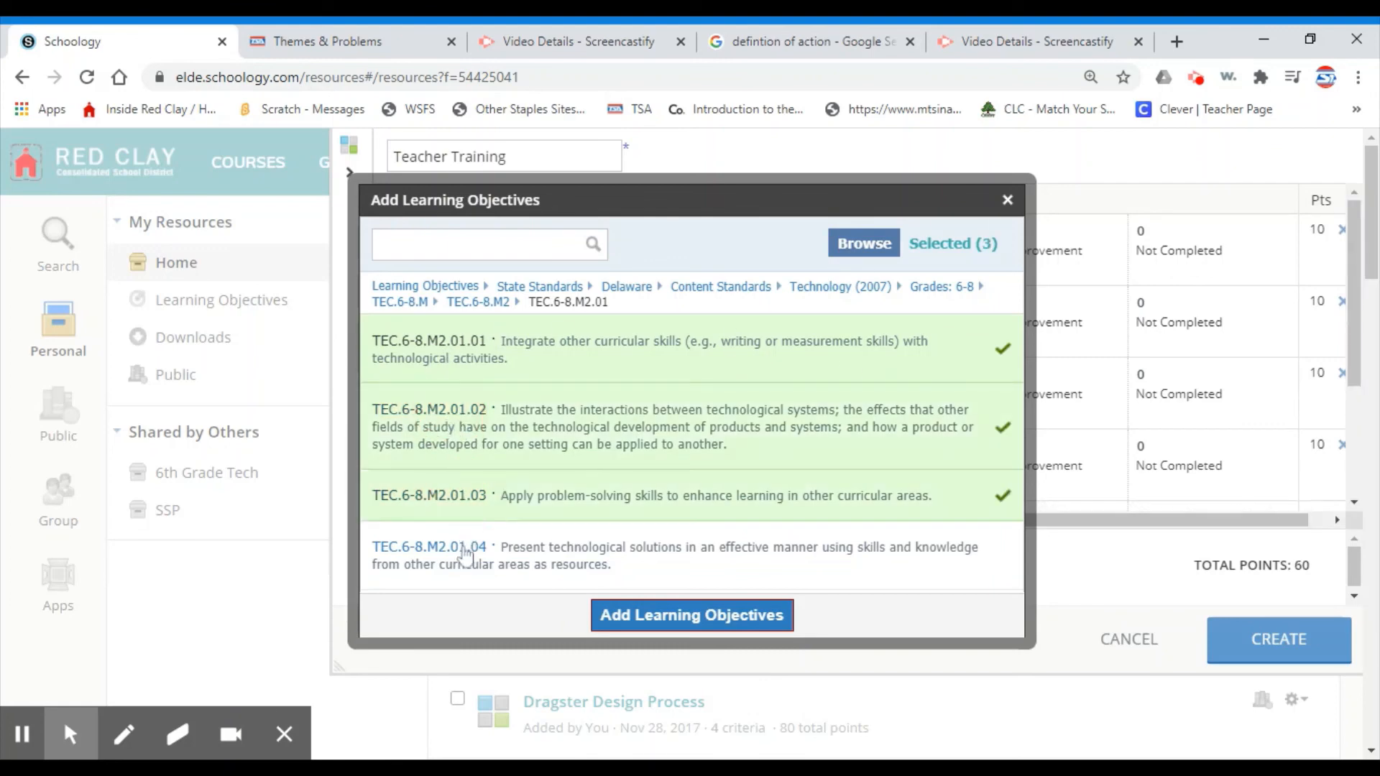
left_click(460, 555)
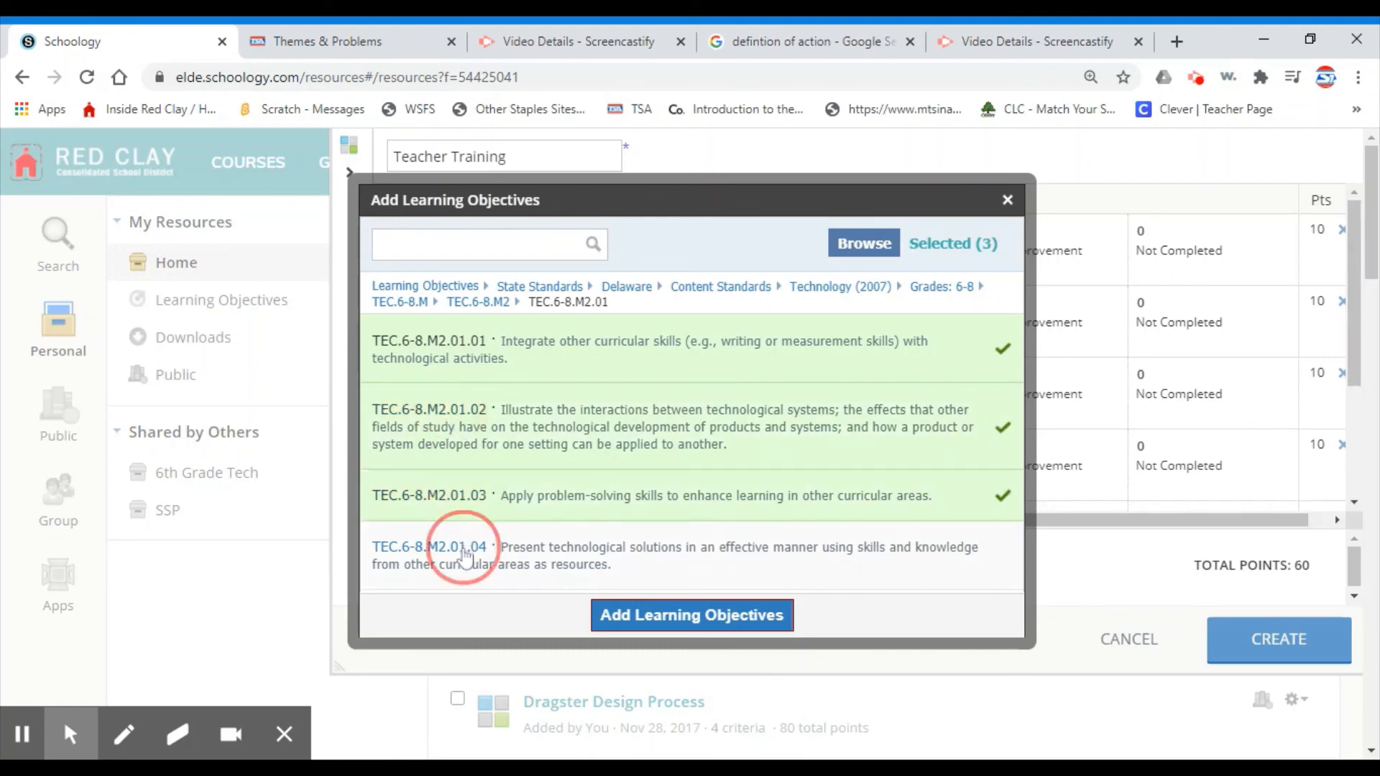
left_click(690, 617)
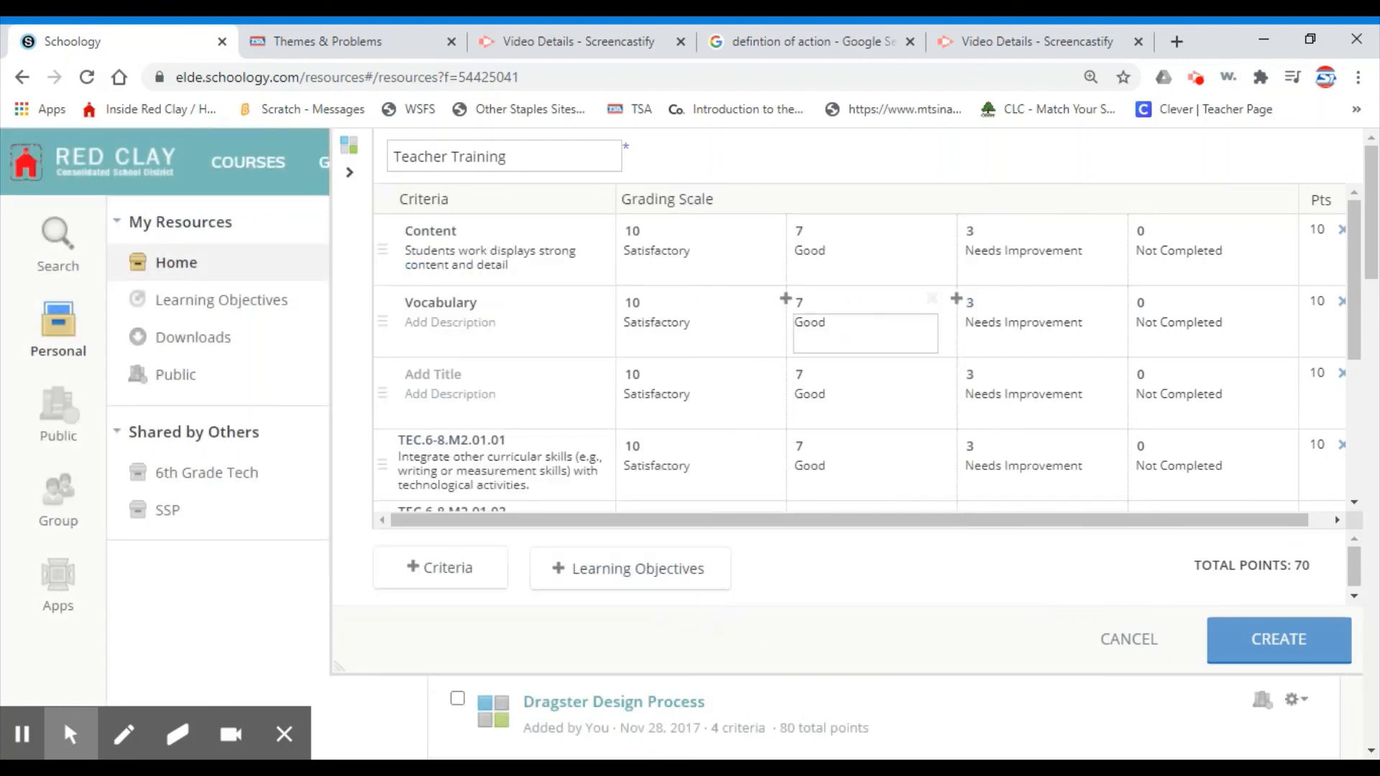
scroll(795, 302, "down", 3)
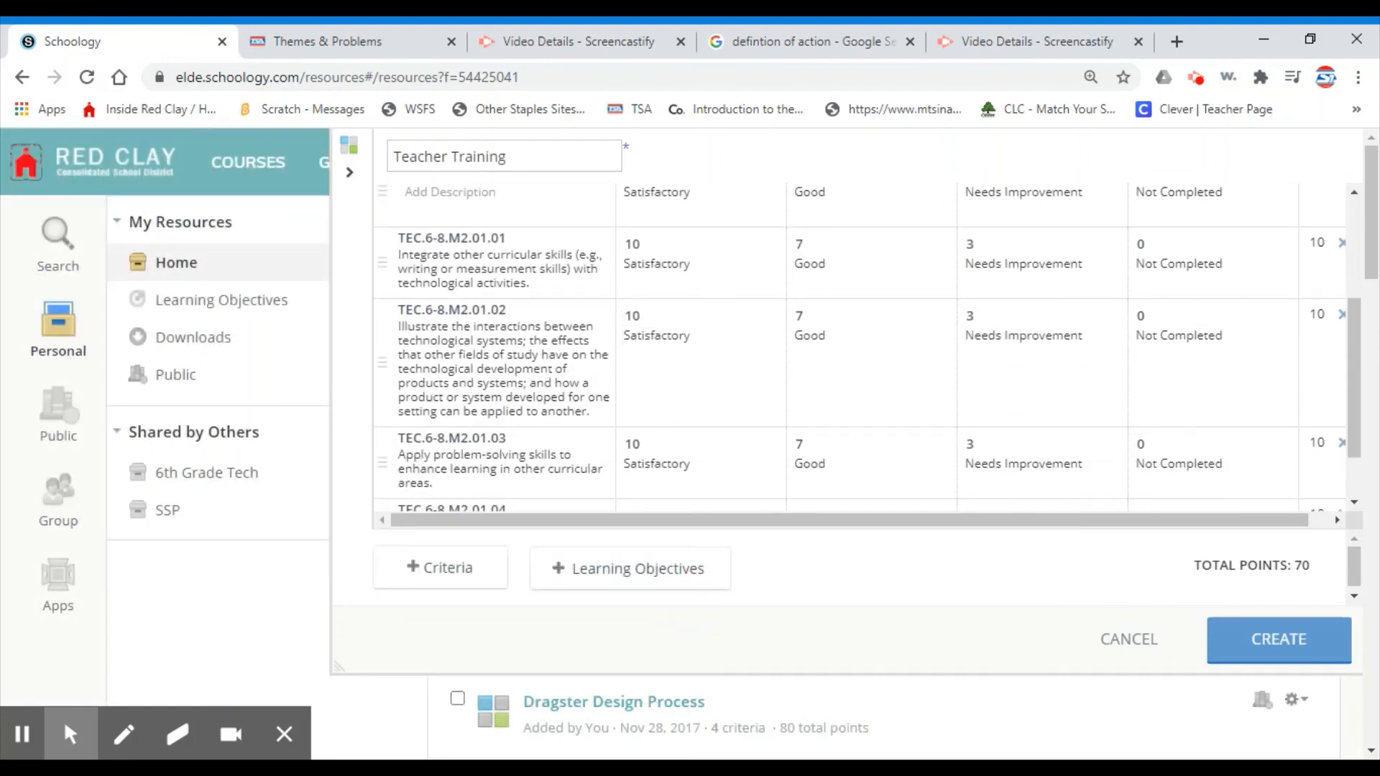
scroll(525, 384, "down", 5)
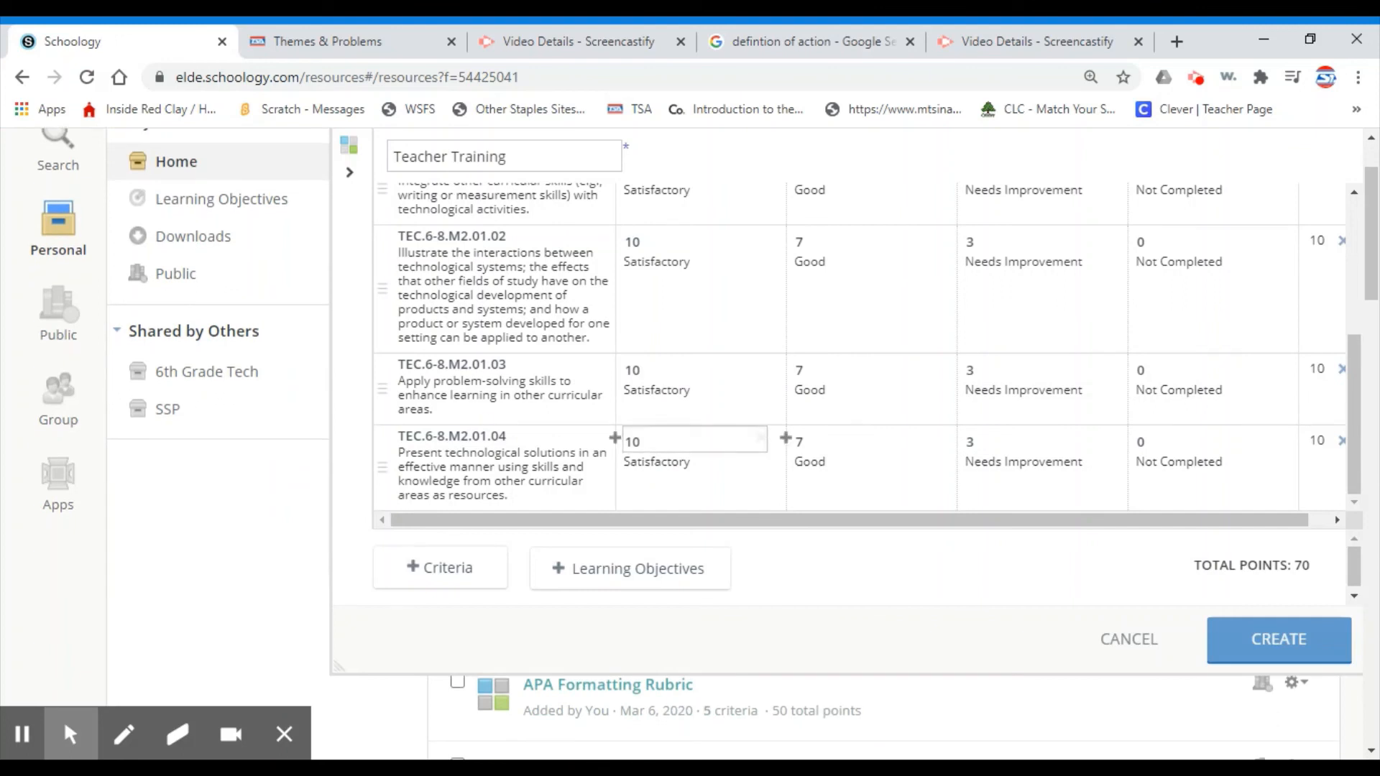